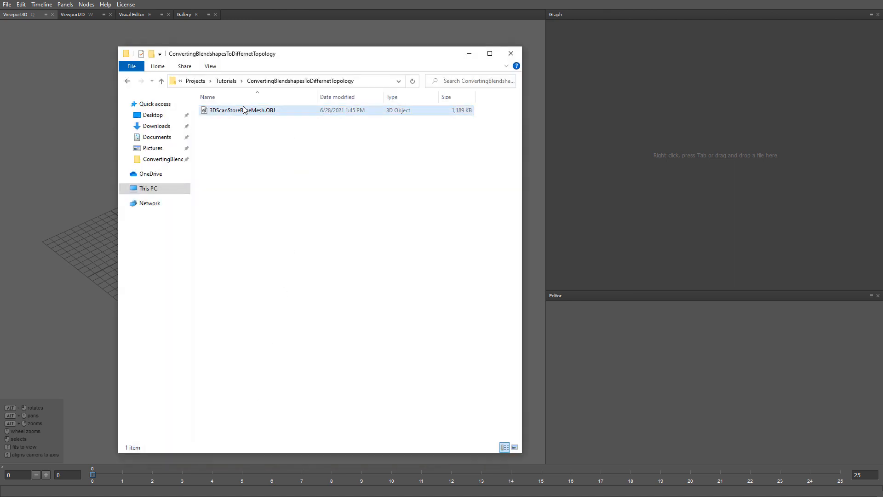
Load 3DScanStoreBaseMesh.OBJ from the ConvertingBlendshapesToDiffernetTopology project folder into the node graph
{"action": "left_click", "coordinate": [240, 112]}
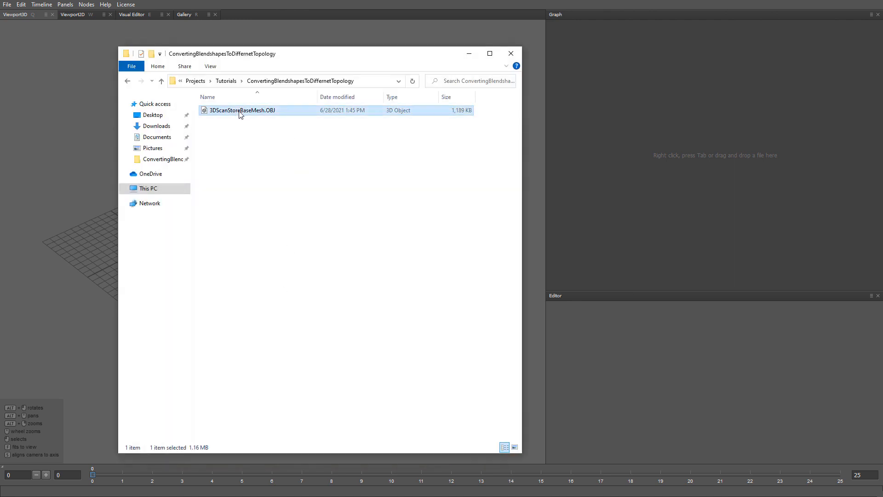
{"action": "left_click_drag", "start_coordinate": [239, 114], "coordinate": [633, 93]}
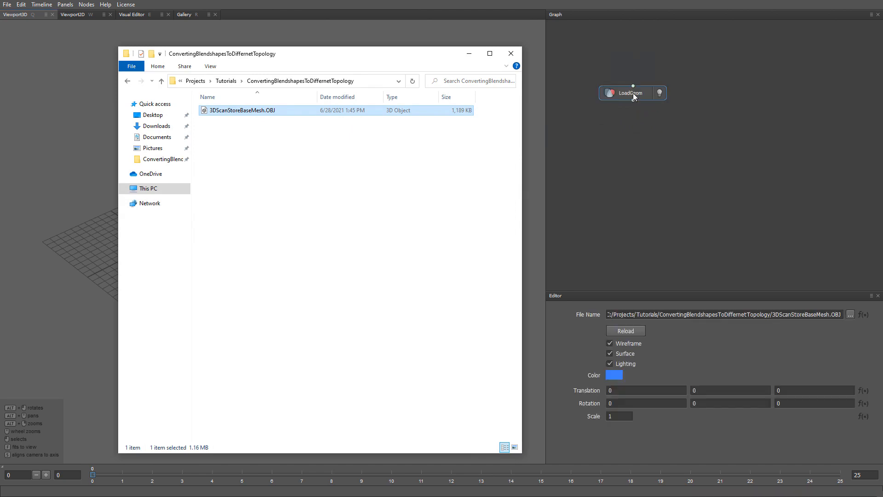
{"action": "left_click", "coordinate": [632, 94]}
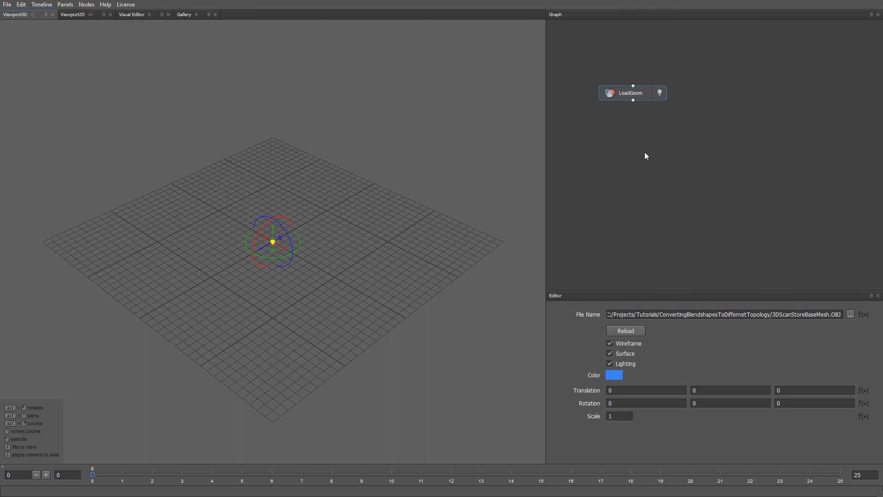
Set the loaded base mesh's scale to 100
{"action": "double_click", "coordinate": [616, 416]}
{"action": "type", "text": "100"}
{"action": "key", "text": "Return"}
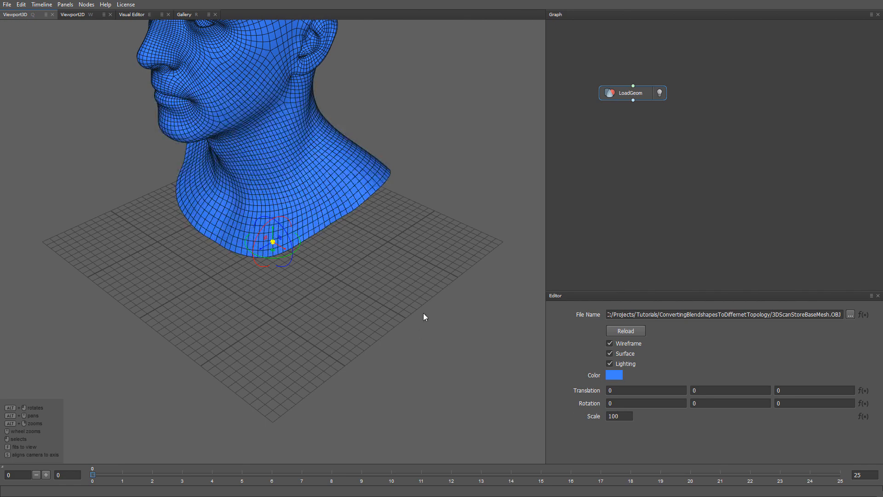
Rename the base mesh's geometry node as TargetTopology
{"action": "left_click_drag", "start_coordinate": [423, 315], "coordinate": [409, 347], "text": "alt"}
{"action": "key", "text": "F2"}
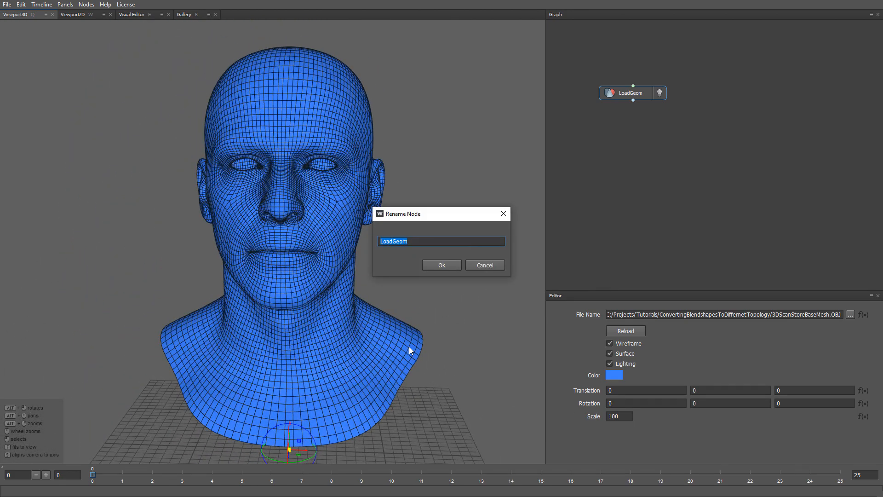
{"action": "type", "text": "TargetTopology"}
{"action": "key", "text": "Return"}
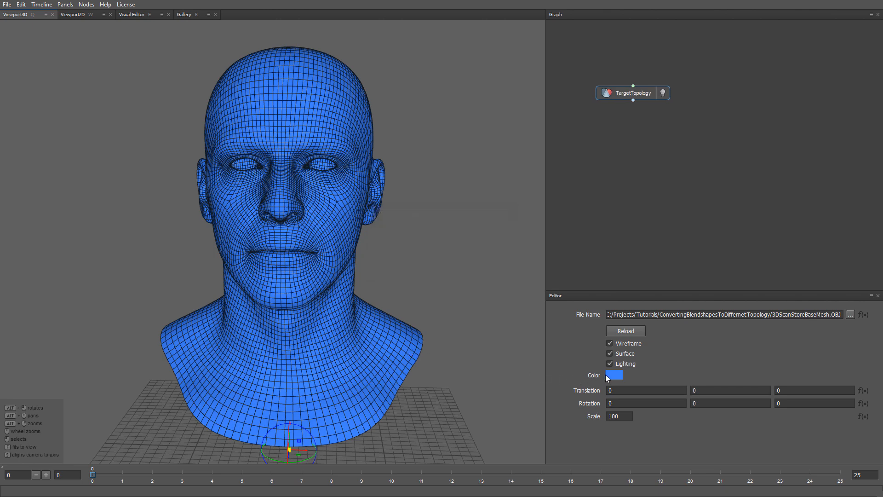
Change the TargetTopology mesh's display color to orange, ff613d
{"action": "left_click", "coordinate": [607, 377]}
{"action": "left_click", "coordinate": [469, 295]}
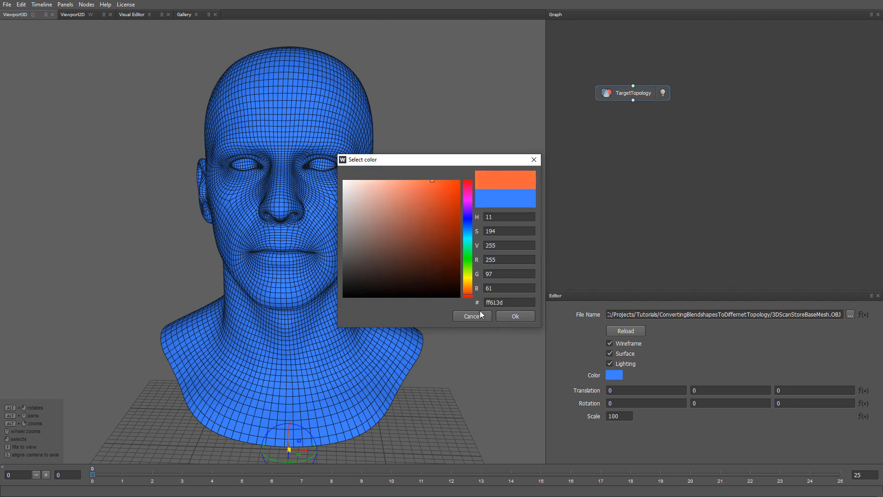
{"action": "left_click", "coordinate": [509, 317]}
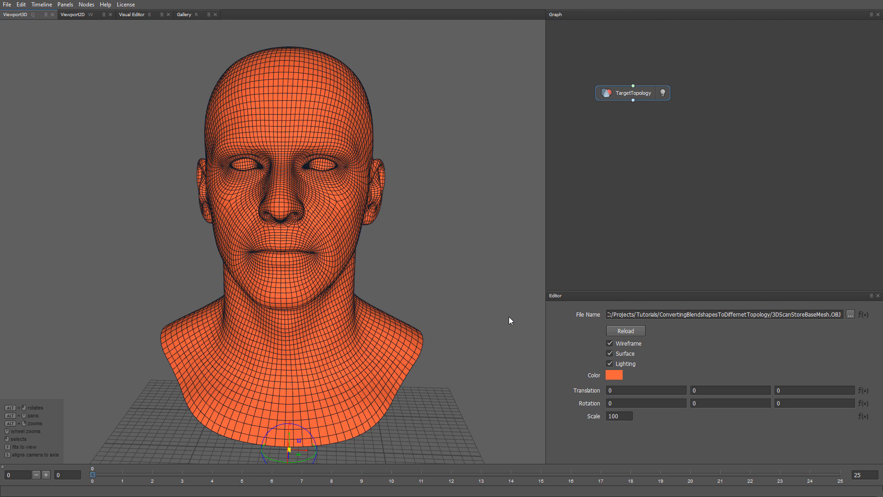
Add the Brow Up Right blendshape from the gallery, place its node beside TargetTopology, and hide the TargetTopology mesh
{"action": "left_click", "coordinate": [185, 14]}
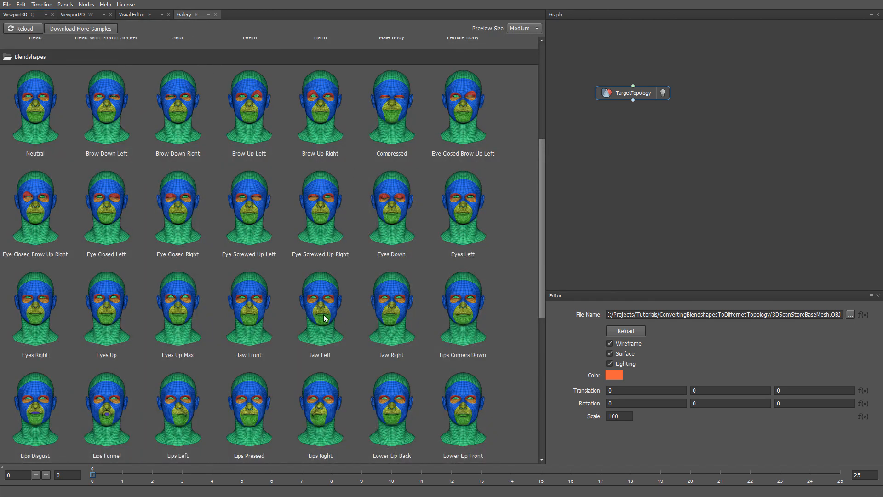
{"action": "scroll", "coordinate": [324, 311], "scroll_direction": "up", "scroll_amount": 1}
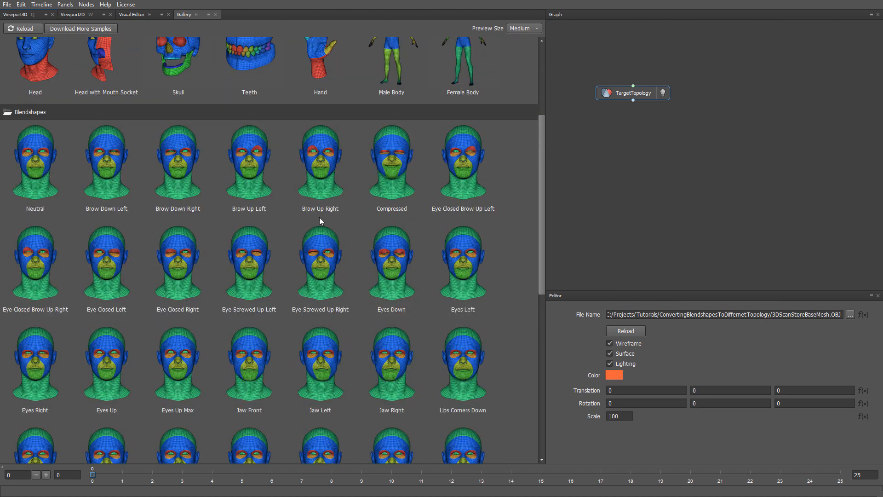
{"action": "double_click", "coordinate": [316, 188]}
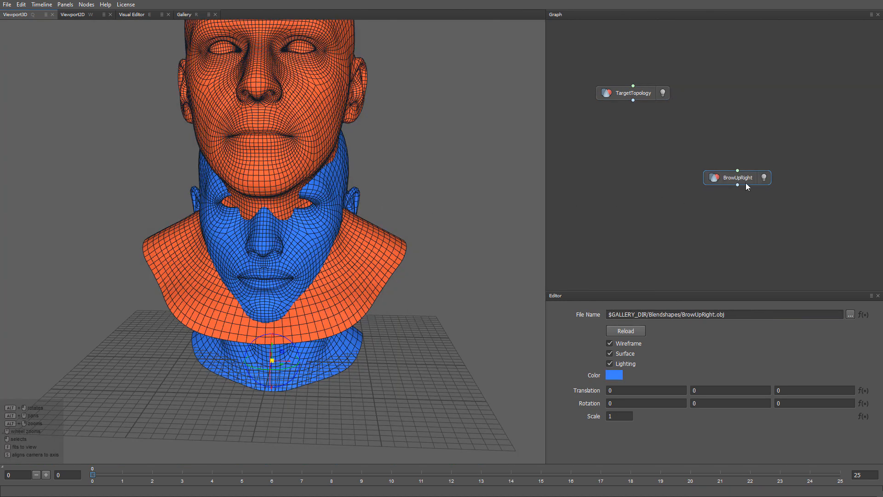
{"action": "left_click_drag", "start_coordinate": [737, 178], "coordinate": [752, 96]}
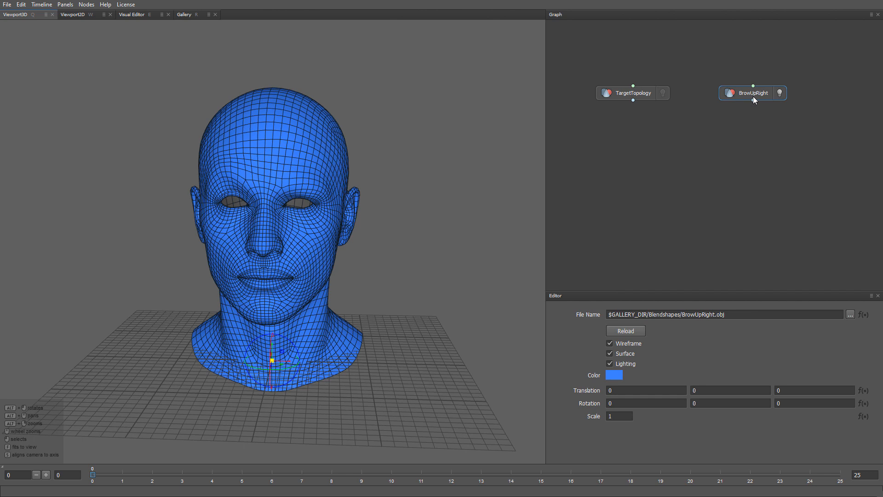
Rename the BrowUpRight node as ReferenceBlendshapes
{"action": "double_click", "coordinate": [752, 94]}
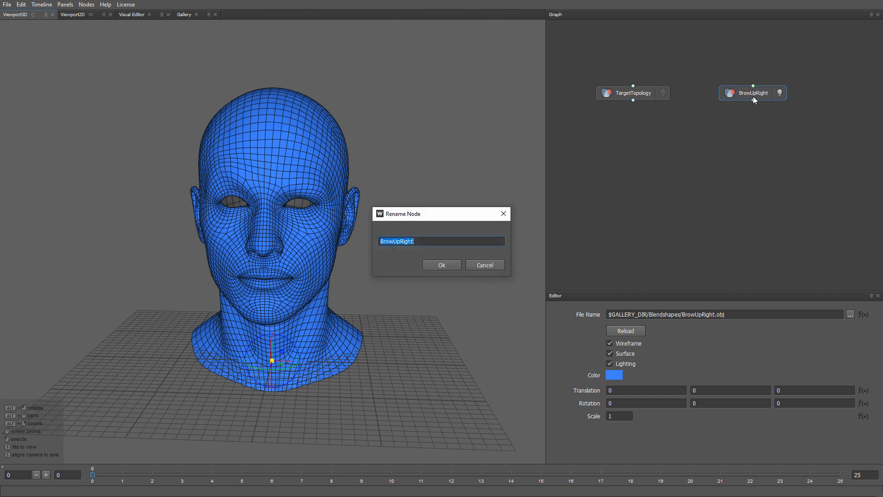
{"action": "key", "text": "BackSpace"}
{"action": "type", "text": "ReferenceBlendshapes"}
{"action": "key", "text": "Return"}
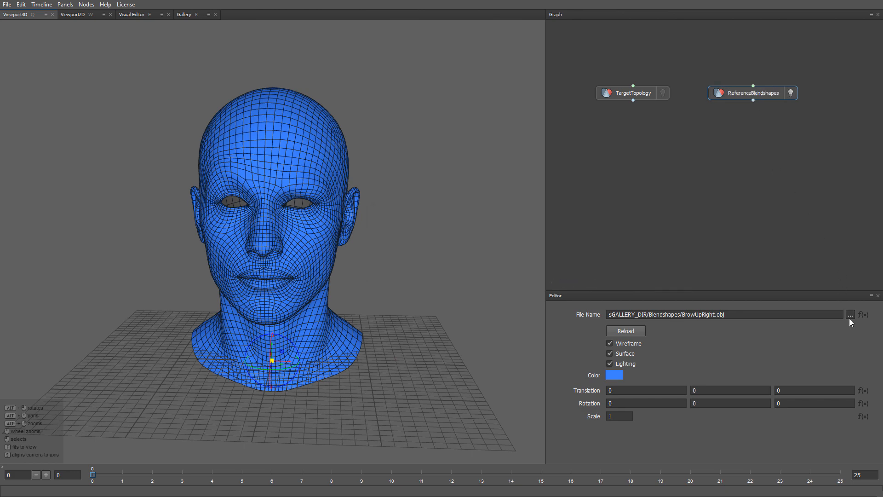
Load all geometry files from the gallery's Blendshapes folder into the ReferenceBlendshapes node as a sequence
{"action": "left_click", "coordinate": [849, 315]}
{"action": "left_click", "coordinate": [113, 68]}
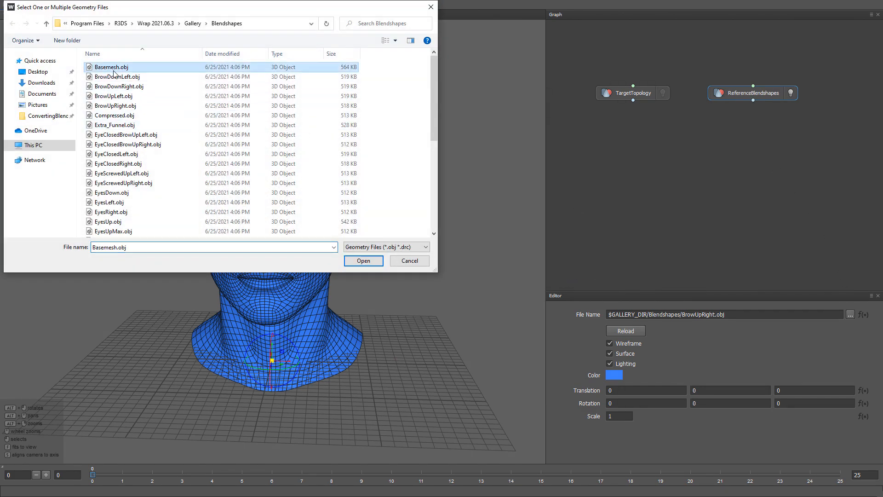
{"action": "key", "text": "ctrl+a"}
{"action": "left_click", "coordinate": [365, 264]}
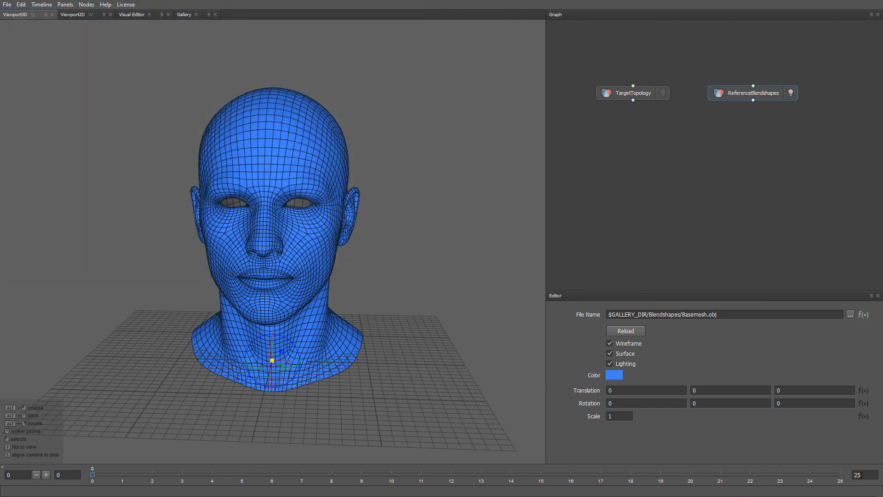
Set the timeline's end frame to 36
{"action": "double_click", "coordinate": [859, 475]}
{"action": "type", "text": "36"}
{"action": "key", "text": "Return"}
Step through the timeline up to frame 29 and examine the reference head's facial expressions
{"action": "left_click", "coordinate": [177, 476]}
{"action": "left_click", "coordinate": [226, 474]}
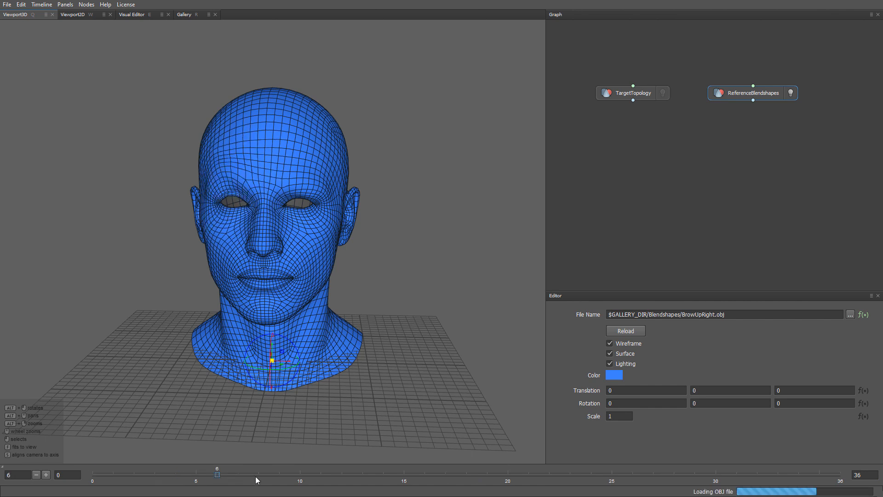
{"action": "left_click", "coordinate": [337, 478]}
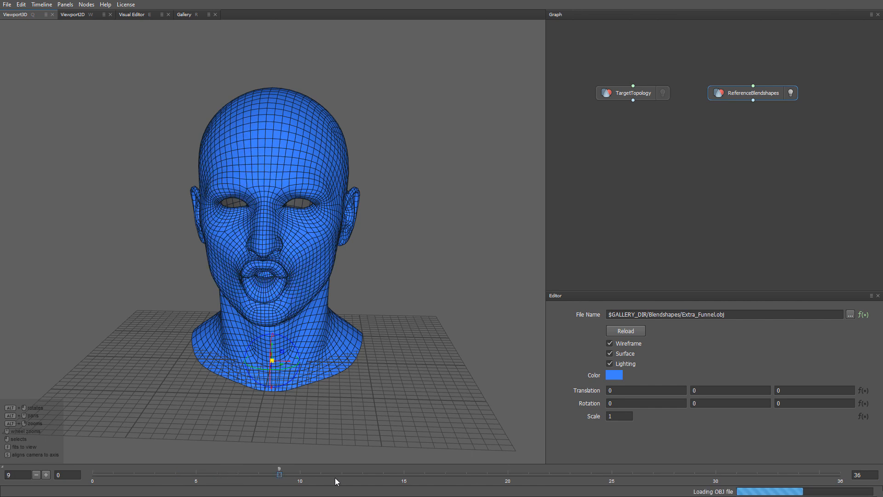
{"action": "left_click", "coordinate": [386, 478]}
{"action": "left_click", "coordinate": [446, 476]}
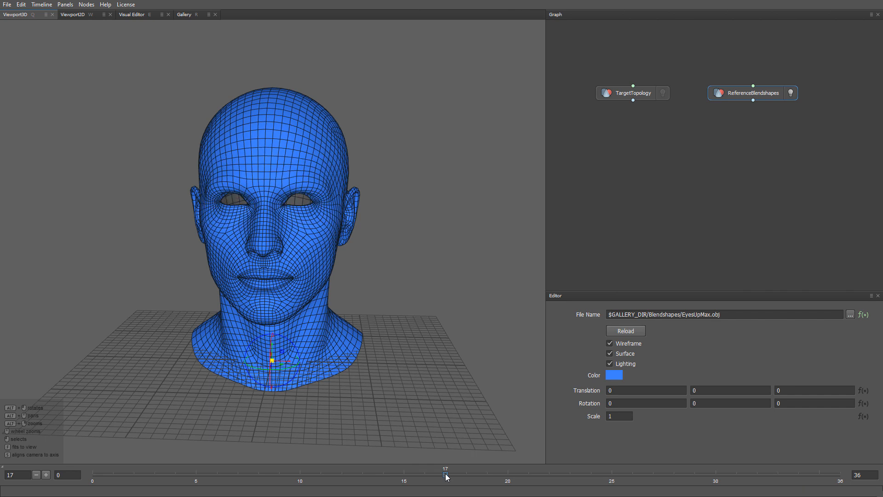
{"action": "left_click", "coordinate": [503, 478]}
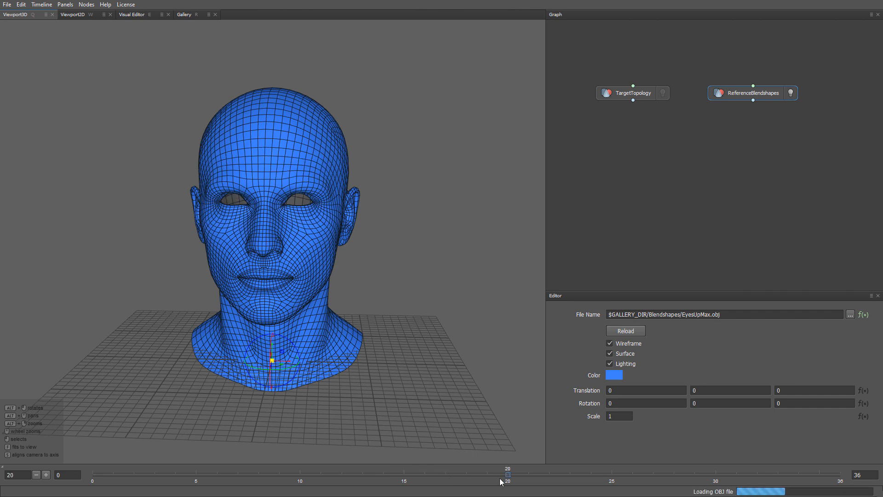
{"action": "left_click", "coordinate": [570, 476]}
{"action": "left_click", "coordinate": [611, 476]}
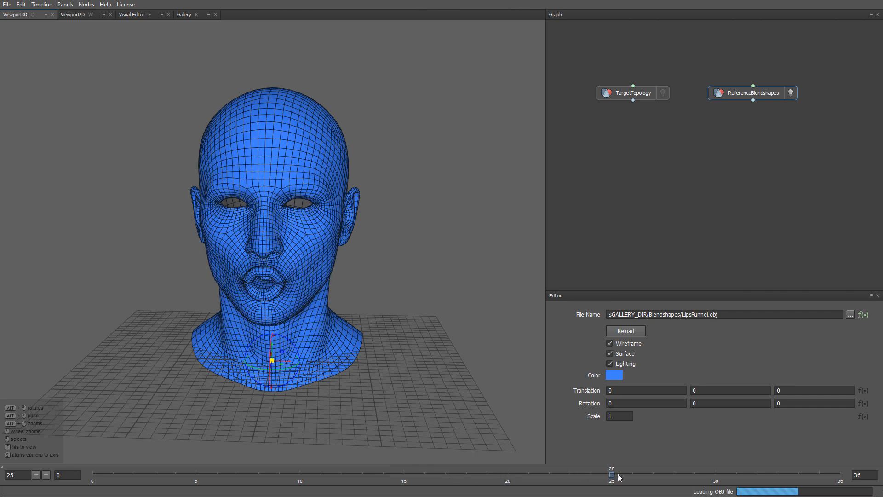
{"action": "left_click", "coordinate": [654, 477]}
{"action": "left_click", "coordinate": [696, 477]}
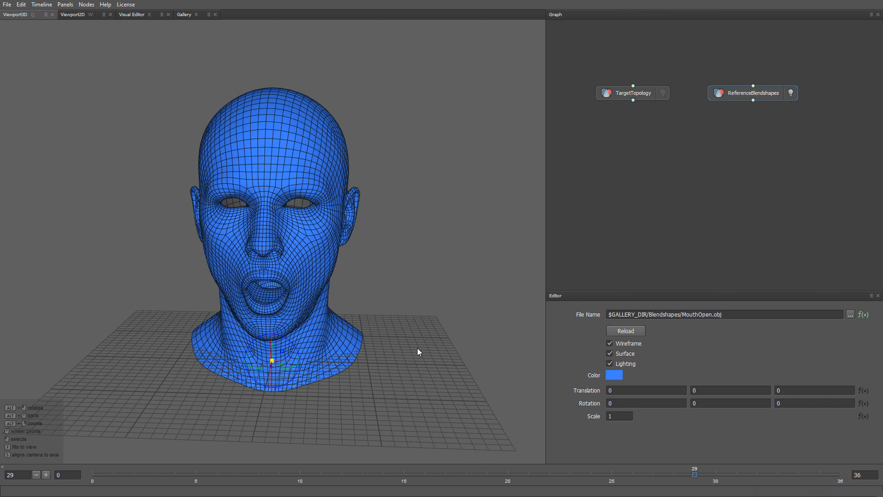
{"action": "left_click_drag", "start_coordinate": [417, 348], "coordinate": [416, 335], "text": "alt"}
{"action": "right_click_drag", "start_coordinate": [415, 336], "coordinate": [418, 365], "text": "alt"}
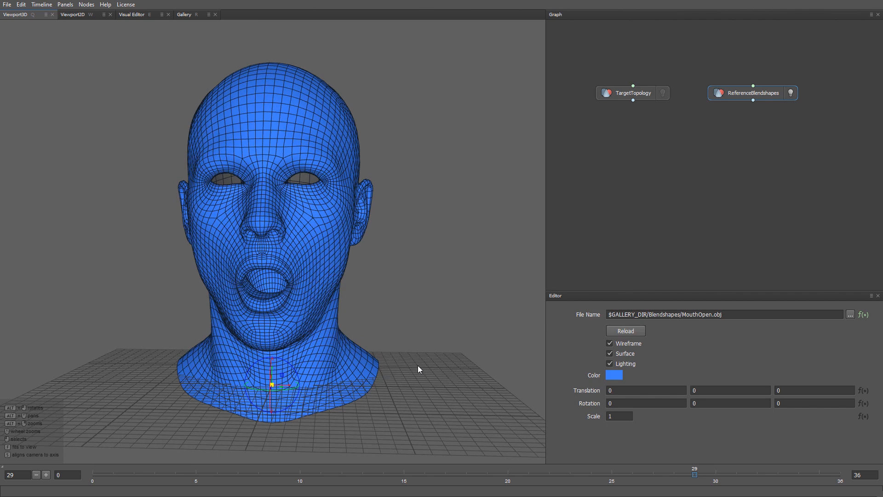
Show the TargetTopology mesh and move it roughly over the reference head, to translation 0, -13.523053, -5.470653
{"action": "left_click", "coordinate": [662, 93]}
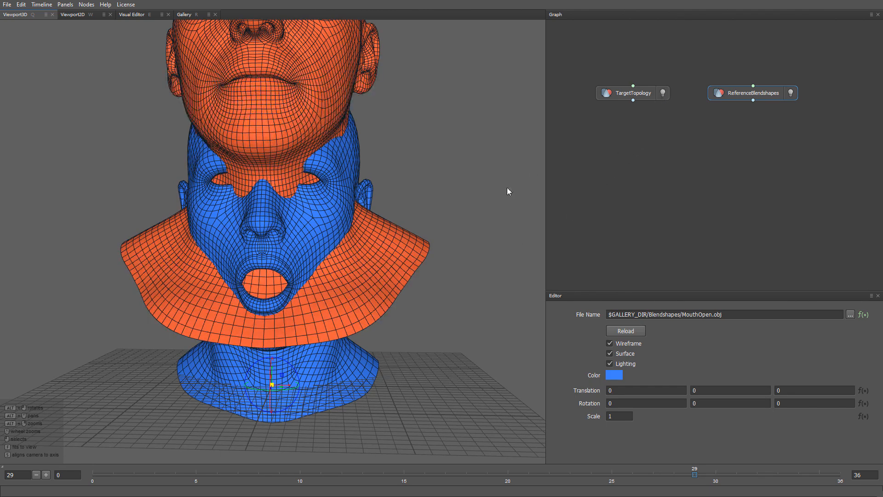
{"action": "right_click_drag", "start_coordinate": [483, 335], "coordinate": [453, 258], "text": "alt"}
{"action": "middle_click_drag", "start_coordinate": [453, 259], "coordinate": [455, 316], "text": "alt"}
{"action": "left_click_drag", "start_coordinate": [434, 309], "coordinate": [497, 302], "text": "alt"}
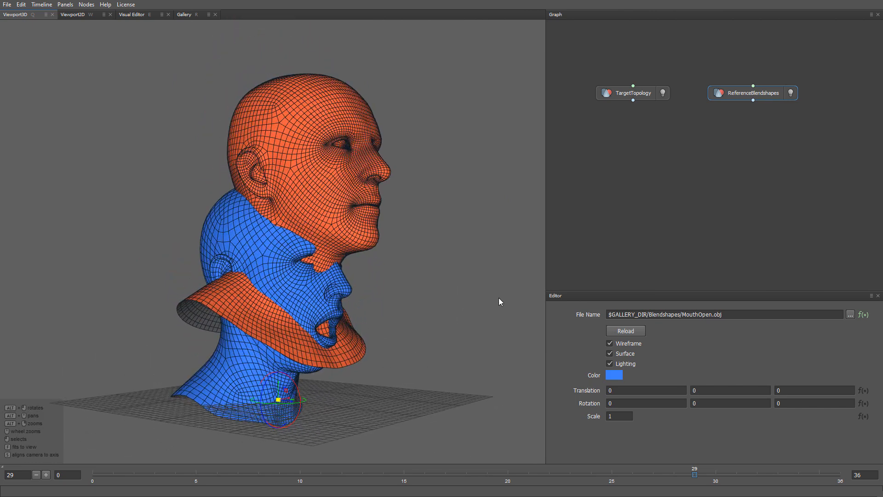
{"action": "left_click", "coordinate": [350, 346]}
{"action": "left_click_drag", "start_coordinate": [280, 400], "coordinate": [255, 493]}
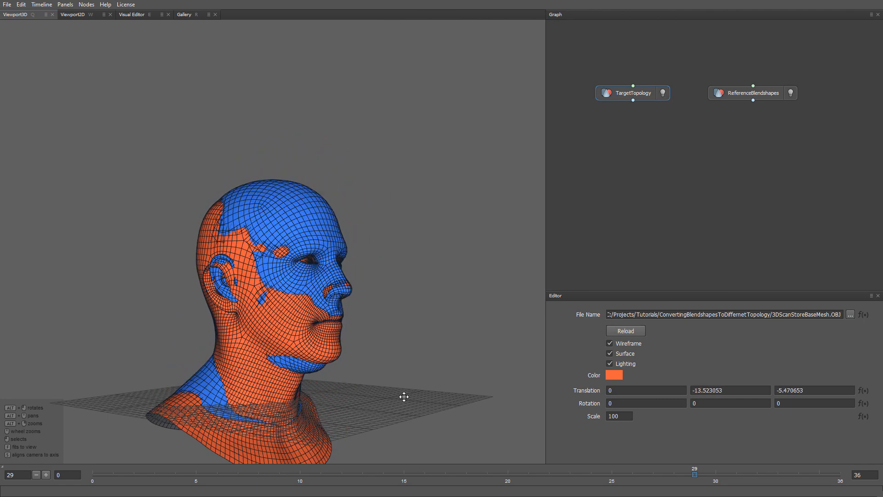
Add a Wrapping node and connect TargetTopology to its first input and ReferenceBlendshapes to its second
{"action": "left_click_drag", "start_coordinate": [403, 397], "coordinate": [357, 404], "text": "alt"}
{"action": "middle_click_drag", "start_coordinate": [357, 405], "coordinate": [359, 317], "text": "alt"}
{"action": "right_click_drag", "start_coordinate": [359, 317], "coordinate": [359, 338], "text": "alt"}
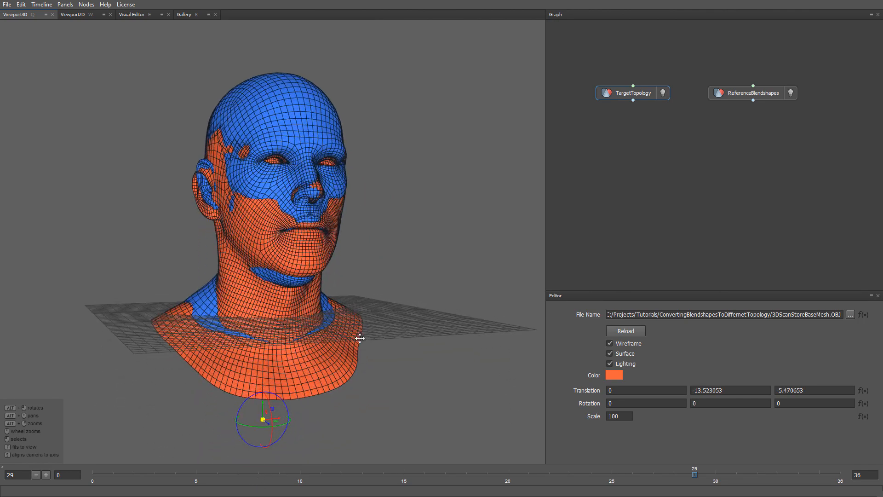
{"action": "key", "text": "Tab"}
{"action": "type", "text": "w"}
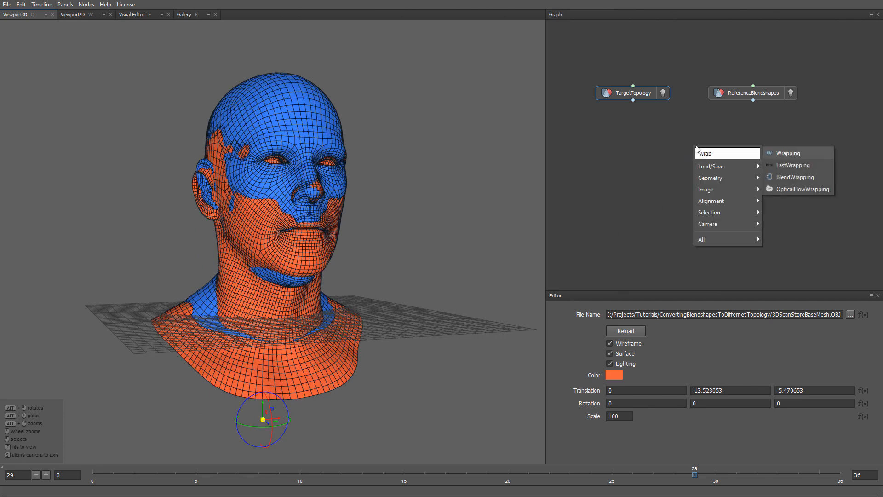
{"action": "type", "text": "rap"}
{"action": "key", "text": "Return"}
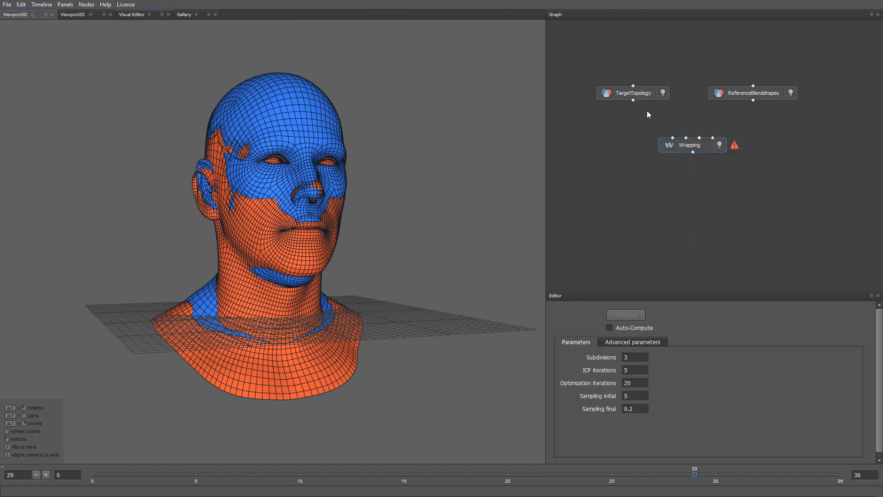
{"action": "left_click_drag", "start_coordinate": [634, 100], "coordinate": [672, 138]}
{"action": "left_click_drag", "start_coordinate": [753, 101], "coordinate": [687, 137]}
Add a SelectPointPairs node above Wrapping, feed it TargetTopology and ReferenceBlendshapes, and synchronise its two views
{"action": "left_click_drag", "start_coordinate": [472, 251], "coordinate": [457, 250], "text": "alt"}
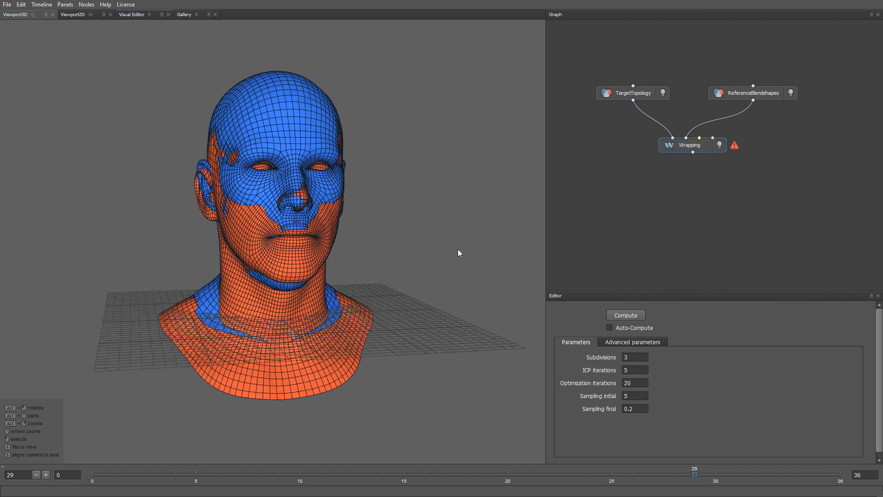
{"action": "right_click_drag", "start_coordinate": [457, 249], "coordinate": [458, 266], "text": "alt"}
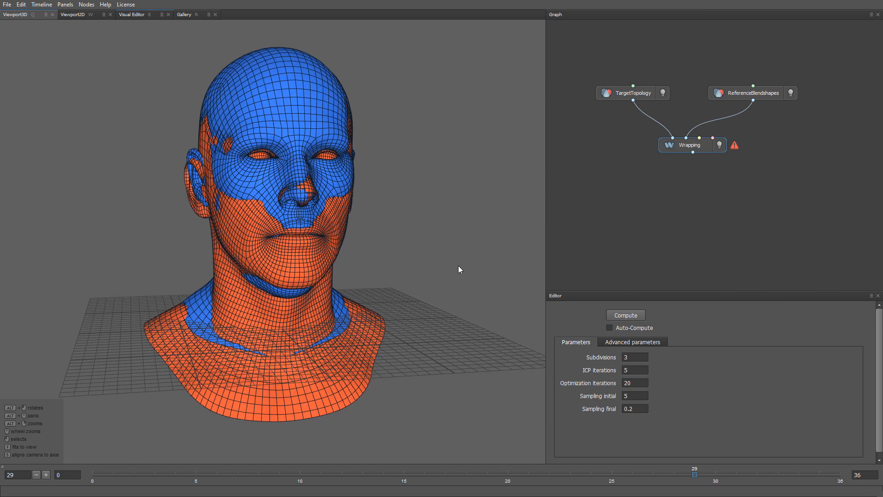
{"action": "key", "text": "Tab"}
{"action": "type", "text": "select"}
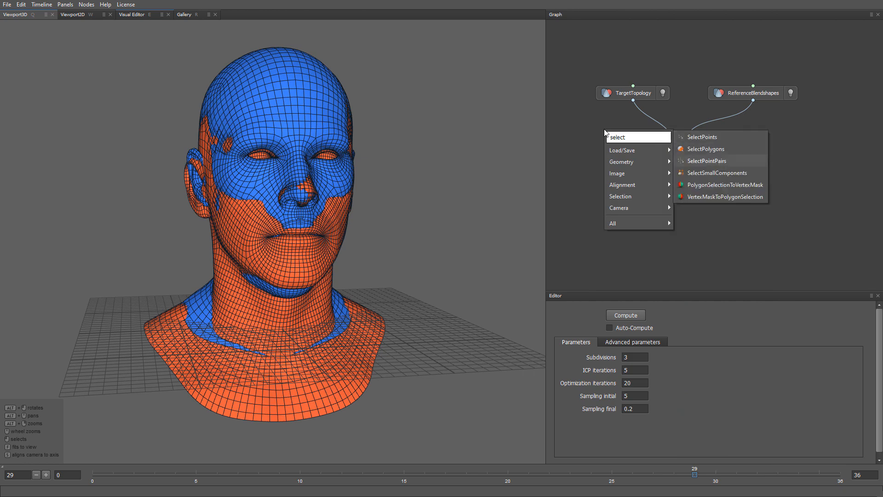
{"action": "key", "text": "Return"}
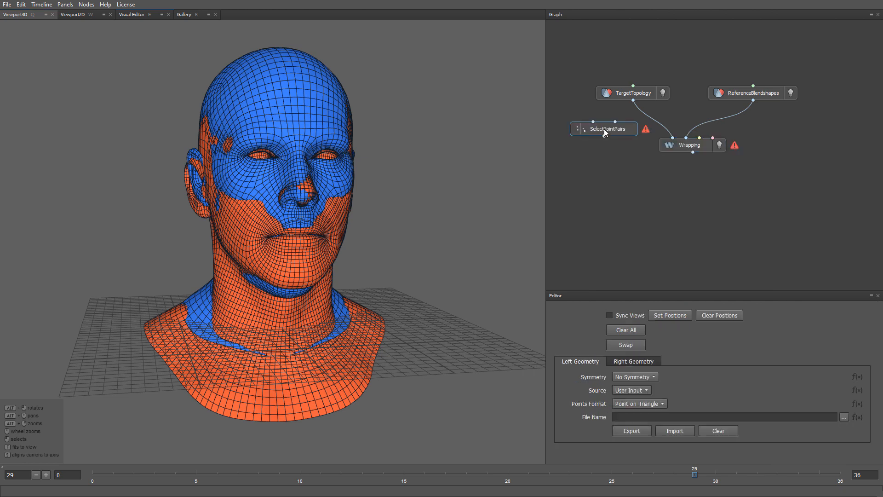
{"action": "left_click_drag", "start_coordinate": [633, 100], "coordinate": [593, 121]}
{"action": "left_click_drag", "start_coordinate": [753, 101], "coordinate": [615, 122]}
{"action": "left_click_drag", "start_coordinate": [671, 145], "coordinate": [671, 166]}
{"action": "left_click_drag", "start_coordinate": [626, 135], "coordinate": [626, 144]}
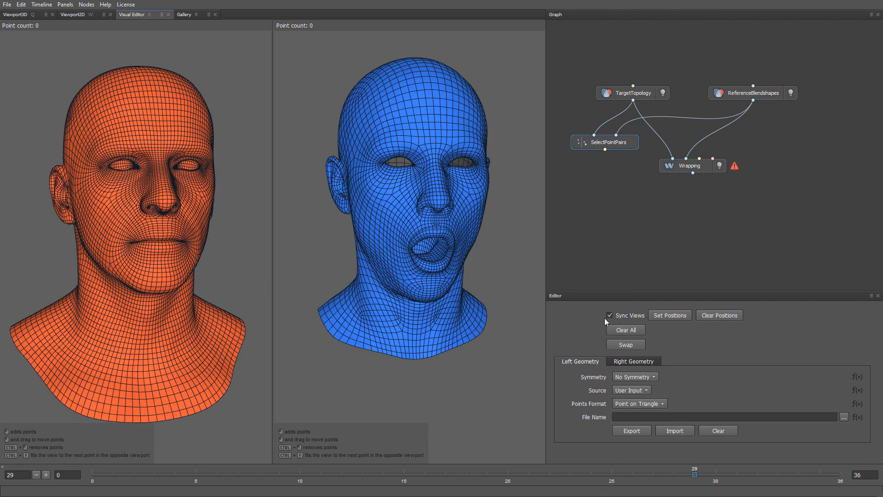
{"action": "left_click_drag", "start_coordinate": [505, 315], "coordinate": [468, 278], "text": "alt"}
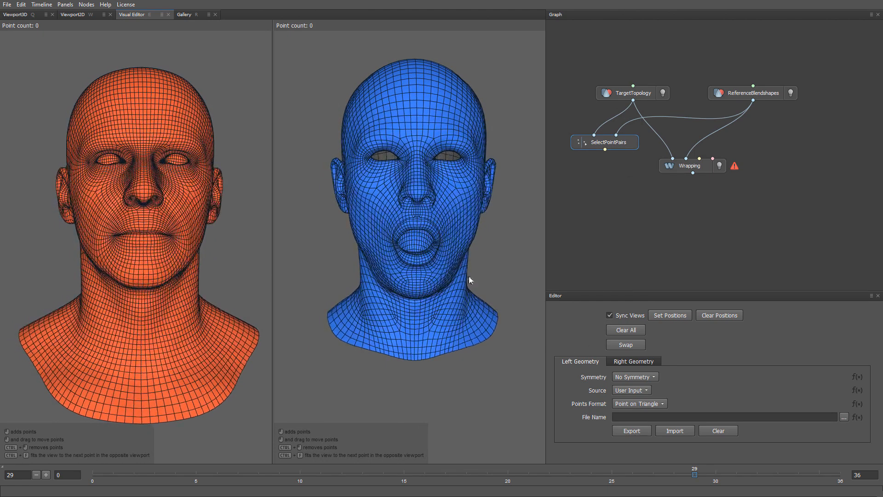
Place point pairs at the middle of the upper and lower lips on both heads
{"action": "right_click_drag", "start_coordinate": [450, 263], "coordinate": [472, 430], "text": "alt"}
{"action": "left_click_drag", "start_coordinate": [473, 430], "coordinate": [452, 335], "text": "alt"}
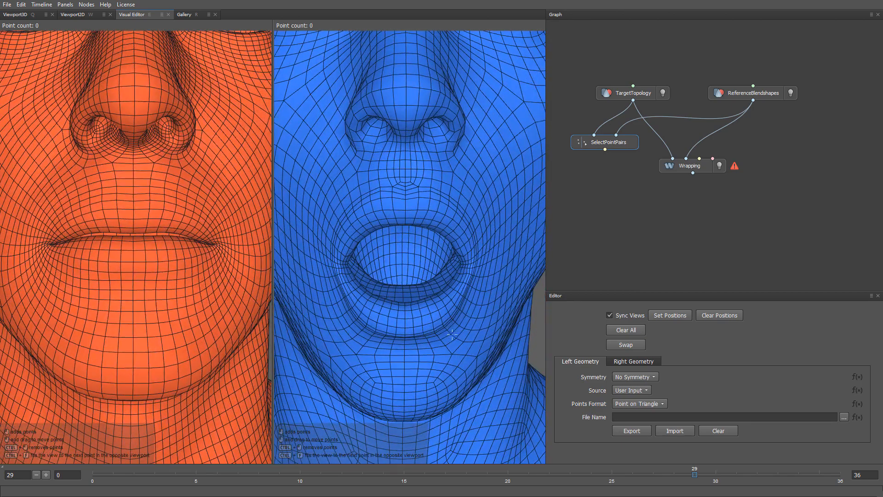
{"action": "left_click", "coordinate": [405, 223]}
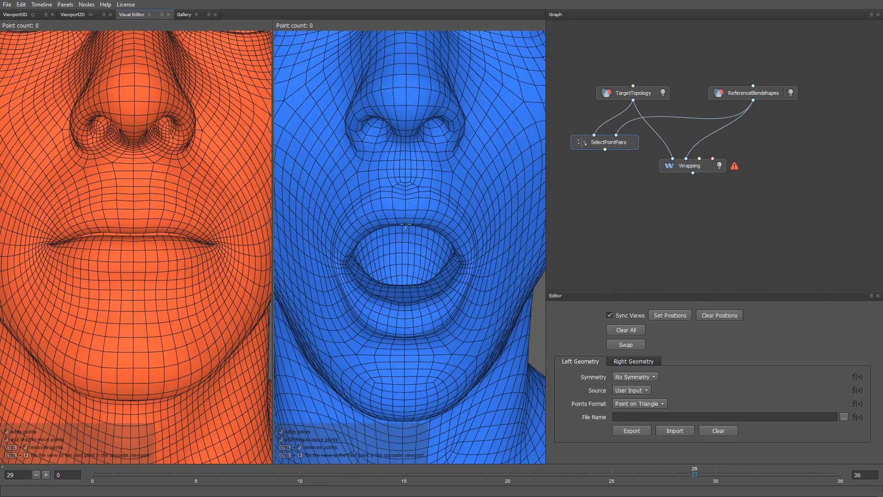
{"action": "left_click", "coordinate": [405, 309]}
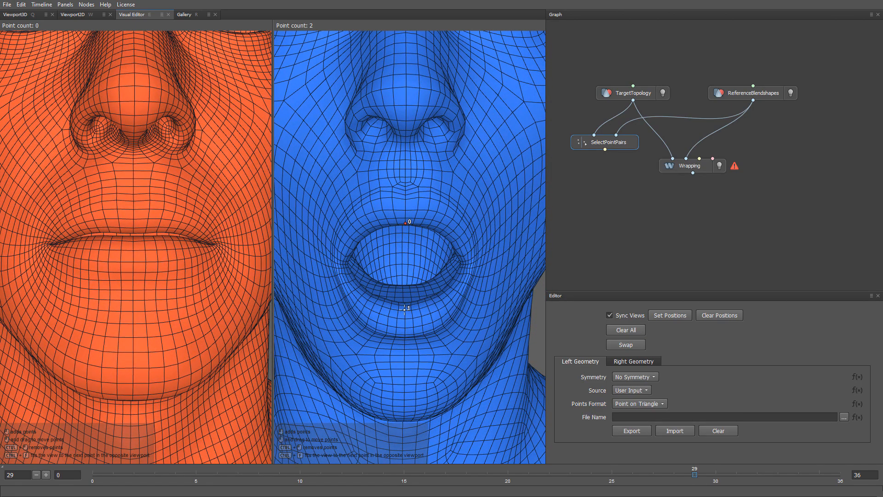
{"action": "left_click", "coordinate": [132, 232]}
{"action": "left_click", "coordinate": [132, 236]}
Set the symmetry of both the left and right geometries to Topological
{"action": "left_click_drag", "start_coordinate": [300, 321], "coordinate": [344, 308], "text": "alt"}
{"action": "scroll", "coordinate": [336, 343], "scroll_direction": "down", "scroll_amount": 5}
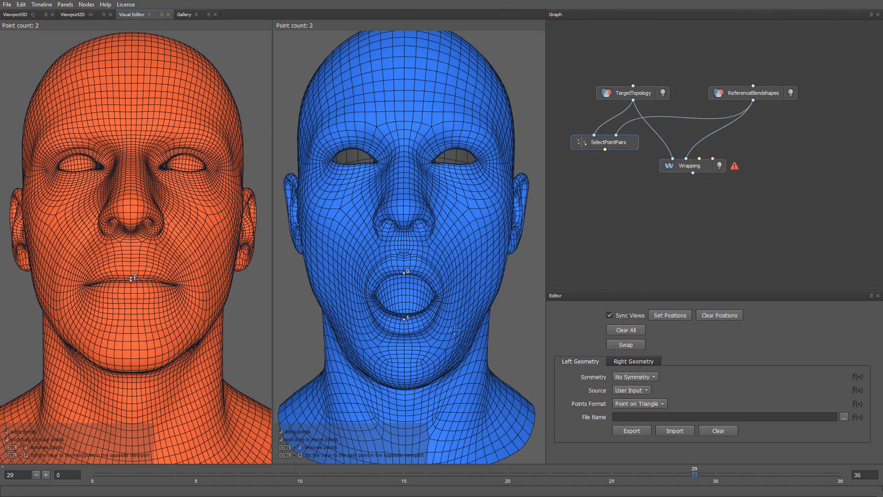
{"action": "left_click", "coordinate": [625, 377]}
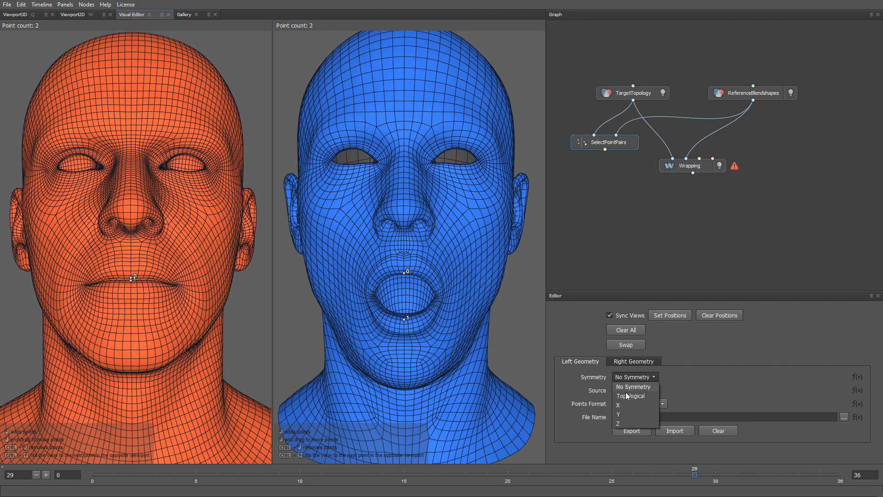
{"action": "left_click", "coordinate": [627, 395]}
{"action": "left_click", "coordinate": [625, 362]}
{"action": "left_click", "coordinate": [628, 377]}
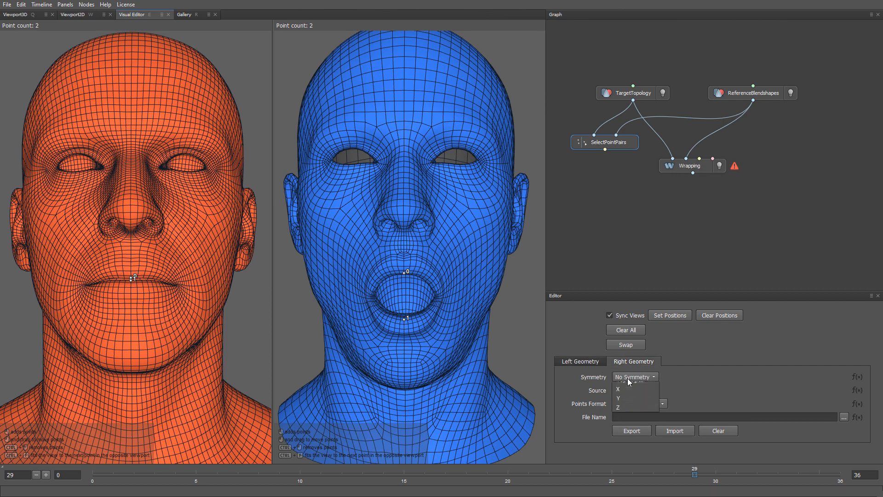
{"action": "left_click", "coordinate": [627, 394]}
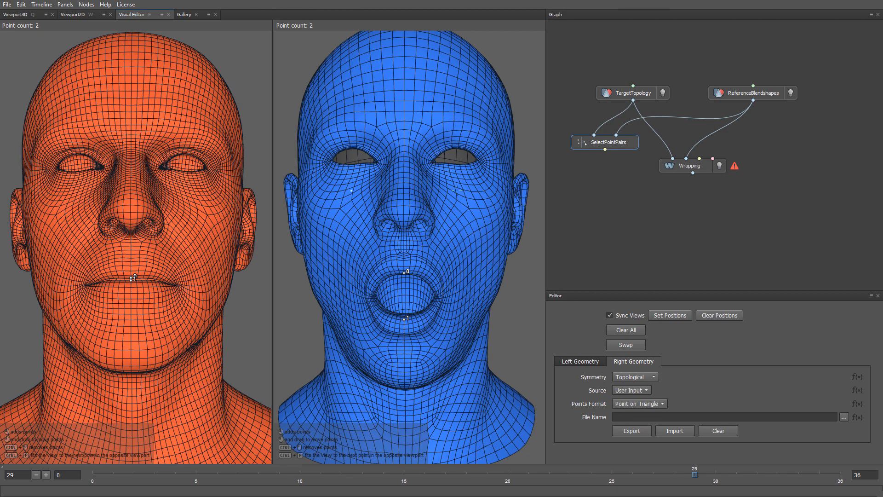
Place point pairs at the eye's inner corner, outer corner, upper lid and lower lid on the reference and target heads
{"action": "scroll", "coordinate": [456, 189], "scroll_direction": "up", "scroll_amount": 10}
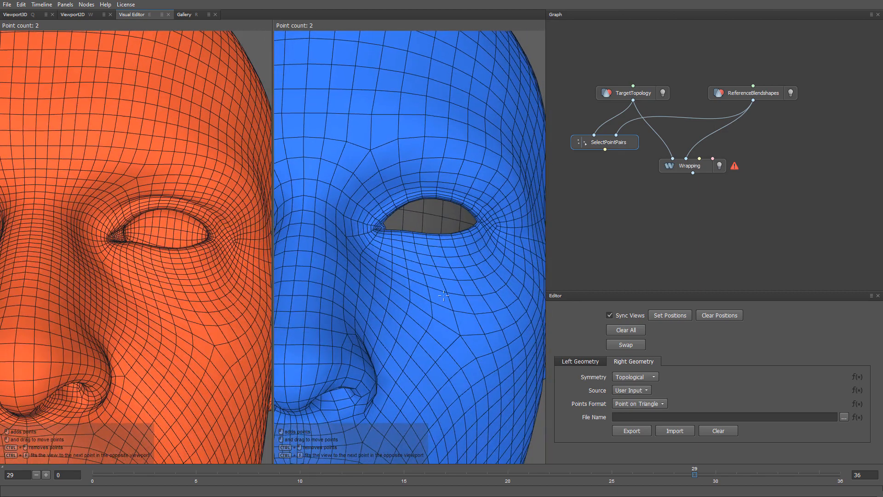
{"action": "left_click", "coordinate": [376, 229]}
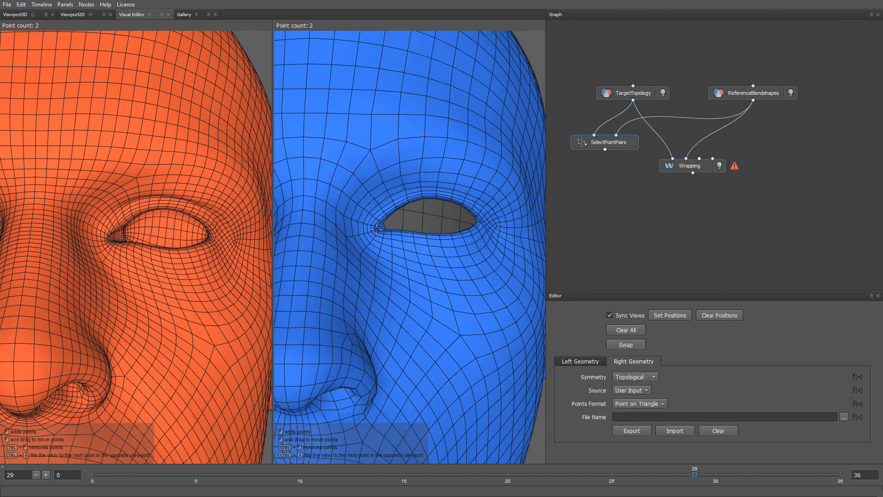
{"action": "left_click", "coordinate": [482, 221]}
{"action": "left_click", "coordinate": [432, 194]}
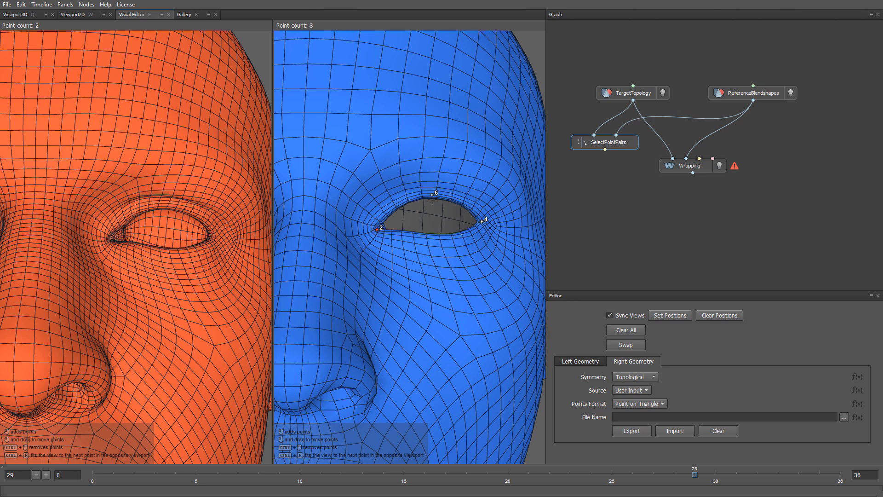
{"action": "left_click", "coordinate": [435, 236]}
{"action": "left_click", "coordinate": [108, 238]}
{"action": "left_click", "coordinate": [212, 235]}
{"action": "left_click", "coordinate": [167, 207]}
{"action": "right_click_drag", "start_coordinate": [168, 250], "coordinate": [186, 293], "text": "alt"}
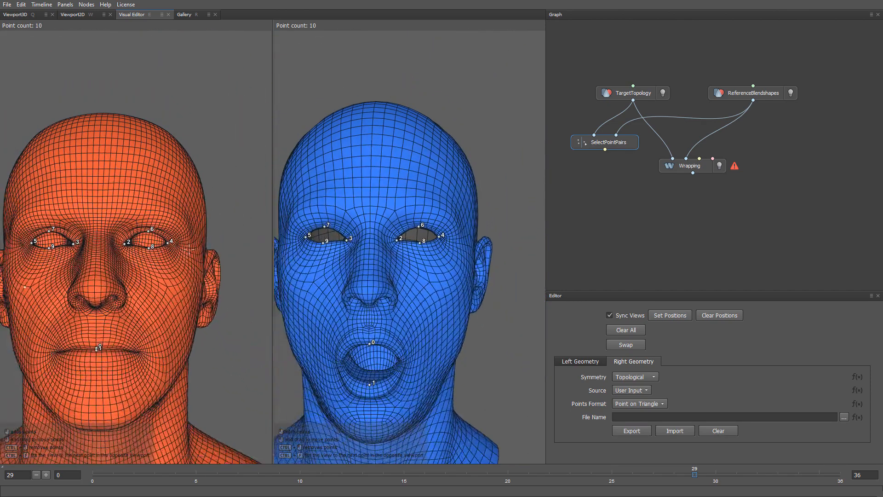
Place a point pair at the corner of the mouth on both heads
{"action": "middle_click_drag", "start_coordinate": [186, 293], "coordinate": [205, 267], "text": "alt"}
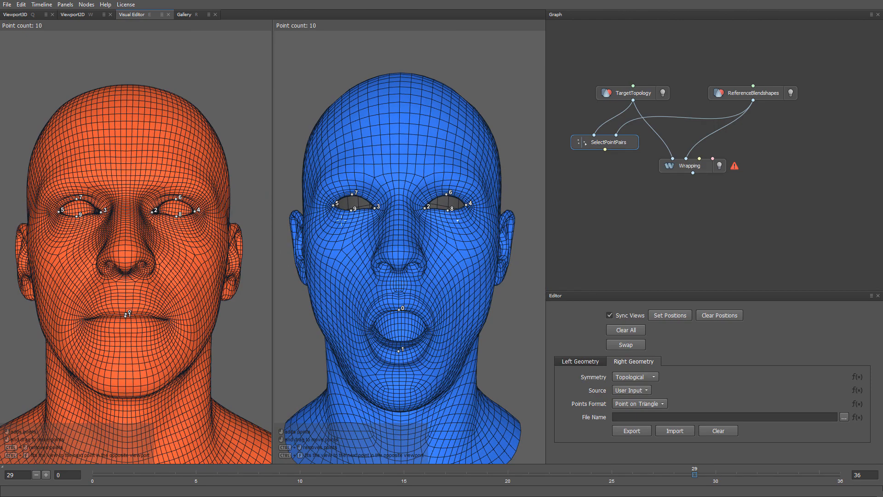
{"action": "scroll", "coordinate": [413, 325], "scroll_direction": "up", "scroll_amount": 8}
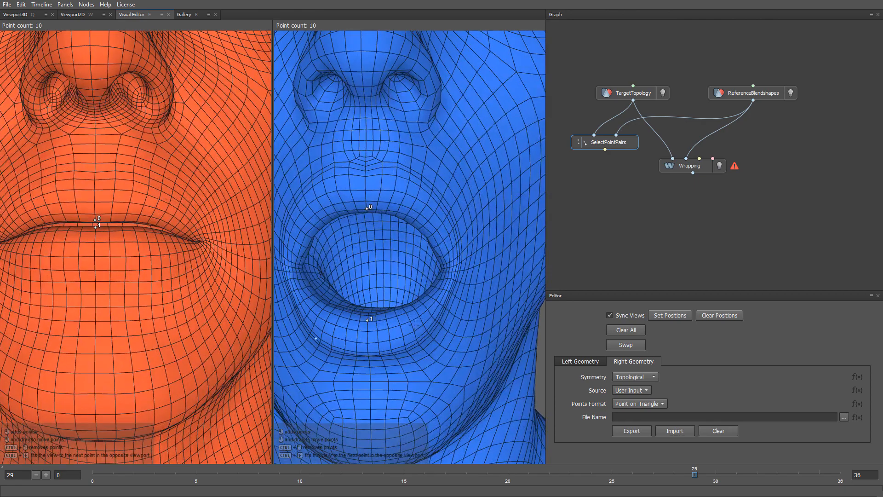
{"action": "left_click_drag", "start_coordinate": [414, 324], "coordinate": [445, 320], "text": "alt"}
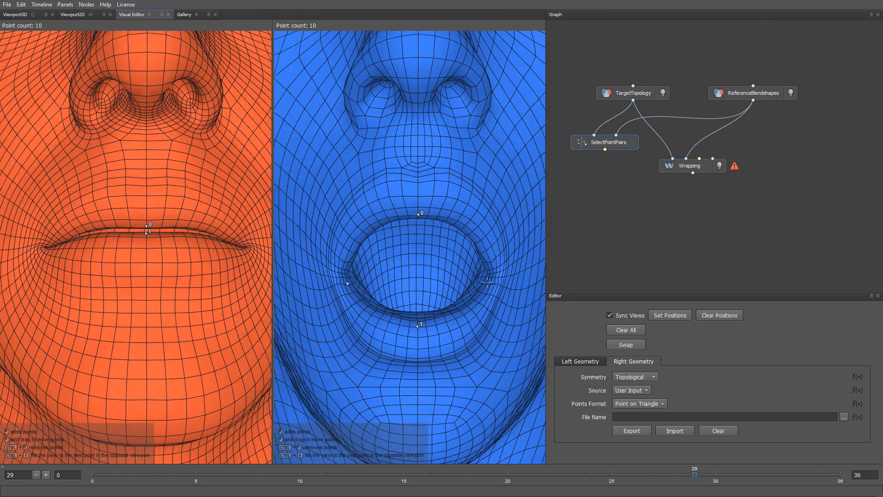
{"action": "left_click", "coordinate": [501, 270]}
{"action": "left_click", "coordinate": [246, 246]}
Place a point pair at the front edge of the ear on both heads
{"action": "scroll", "coordinate": [465, 343], "scroll_direction": "down", "scroll_amount": 5}
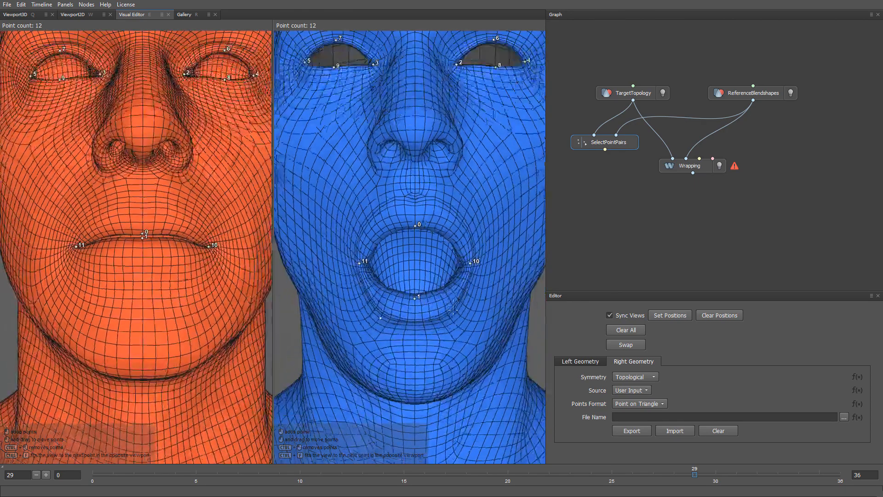
{"action": "left_click_drag", "start_coordinate": [465, 343], "coordinate": [403, 222]}
{"action": "scroll", "coordinate": [381, 234], "scroll_direction": "up", "scroll_amount": 5}
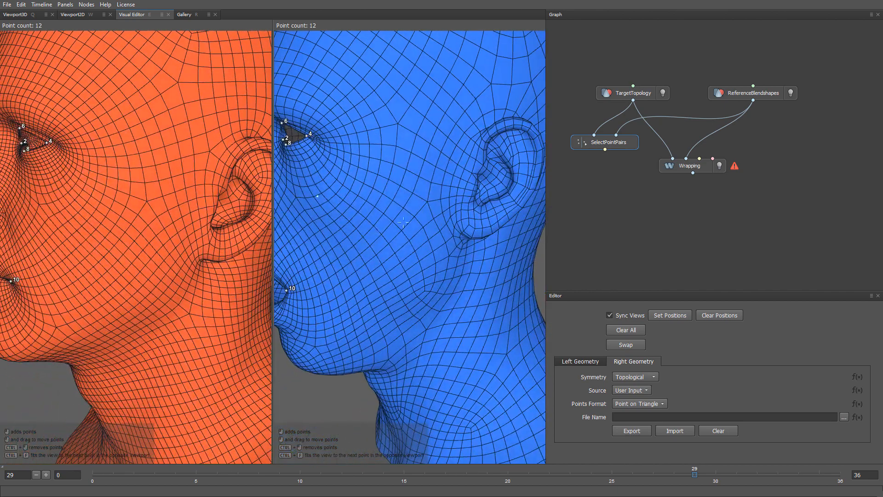
{"action": "left_click", "coordinate": [472, 189]}
{"action": "left_click_drag", "start_coordinate": [123, 290], "coordinate": [346, 340]}
{"action": "scroll", "coordinate": [346, 340], "scroll_direction": "up", "scroll_amount": 1}
{"action": "scroll", "coordinate": [346, 340], "scroll_direction": "down", "scroll_amount": 3}
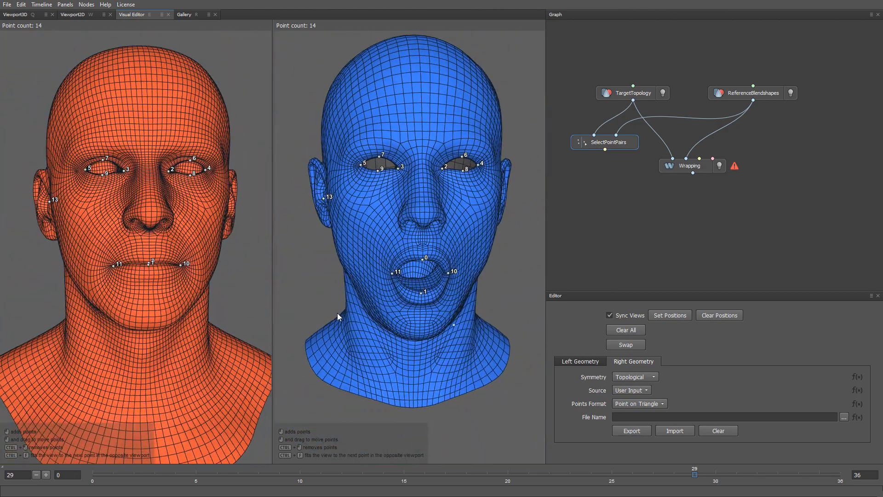
Connect SelectPointPairs to Wrapping's third input and add a SelectPolygons node fed by TargetTopology
{"action": "left_click_drag", "start_coordinate": [604, 150], "coordinate": [698, 158]}
{"action": "key", "text": "Tab"}
{"action": "type", "text": "select"}
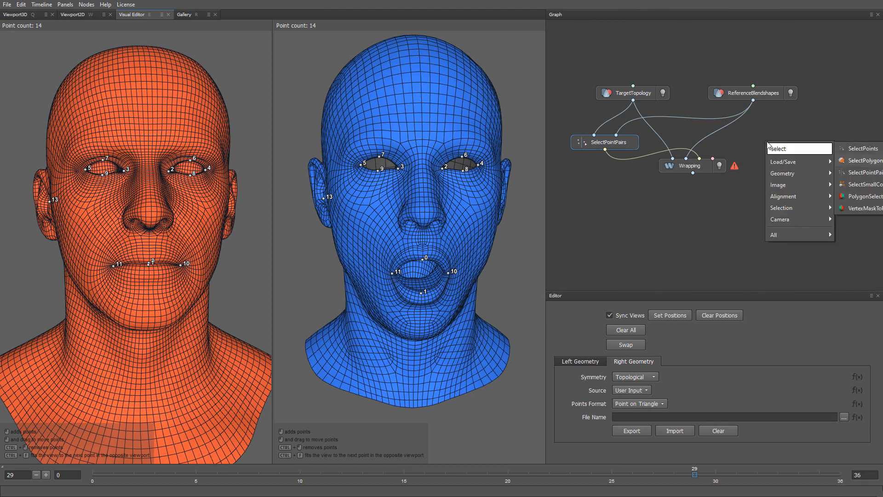
{"action": "key", "text": "Return"}
{"action": "left_click_drag", "start_coordinate": [770, 143], "coordinate": [795, 144]}
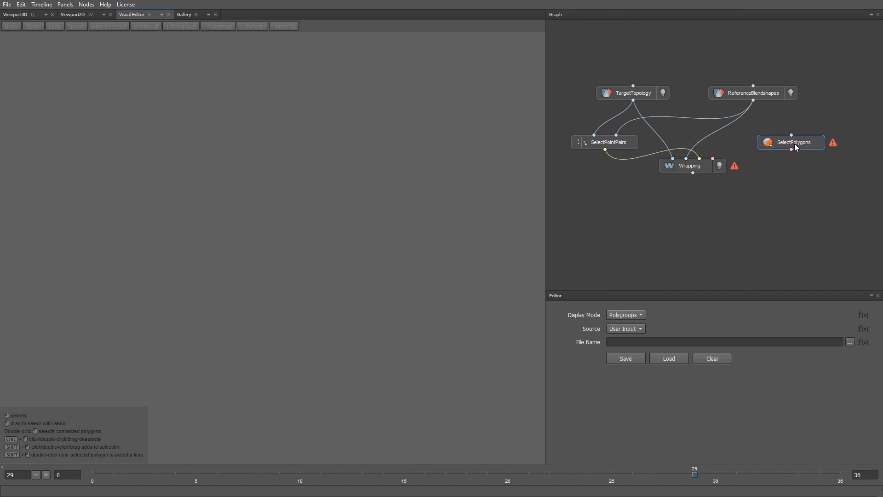
{"action": "left_click_drag", "start_coordinate": [633, 100], "coordinate": [791, 136]}
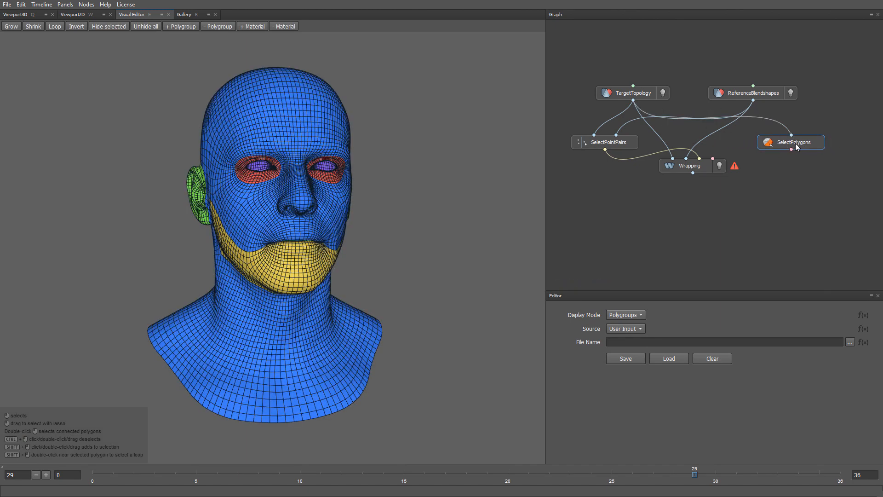
Select the eyeball polygroup Group36512 and connect the SelectPolygons output to Wrapping's fourth input
{"action": "left_click", "coordinate": [184, 26]}
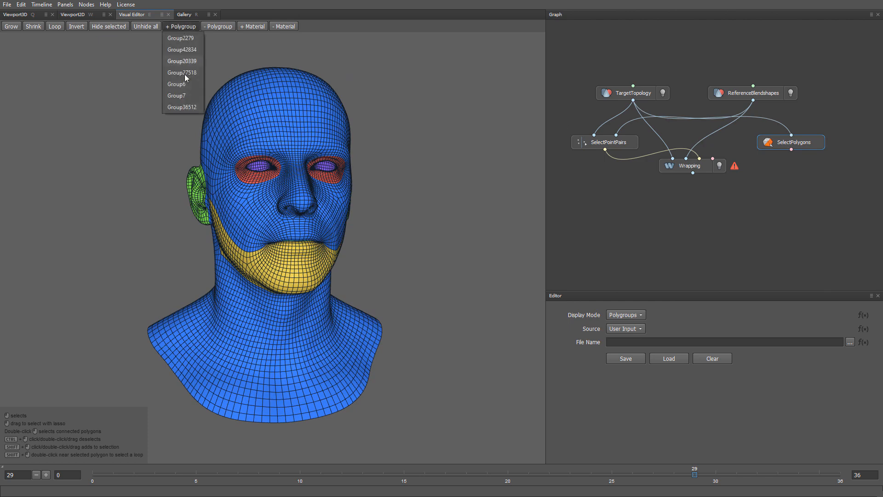
{"action": "left_click", "coordinate": [181, 107]}
{"action": "scroll", "coordinate": [230, 207], "scroll_direction": "up", "scroll_amount": 4}
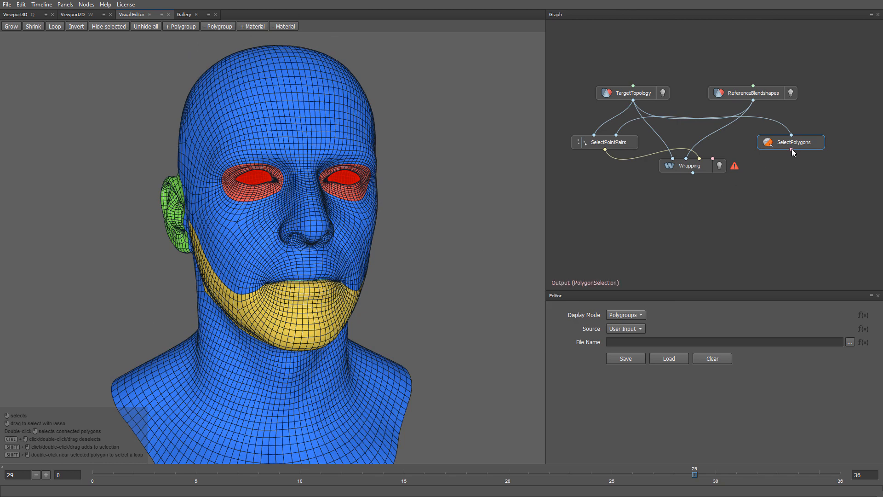
{"action": "left_click_drag", "start_coordinate": [791, 149], "coordinate": [719, 158]}
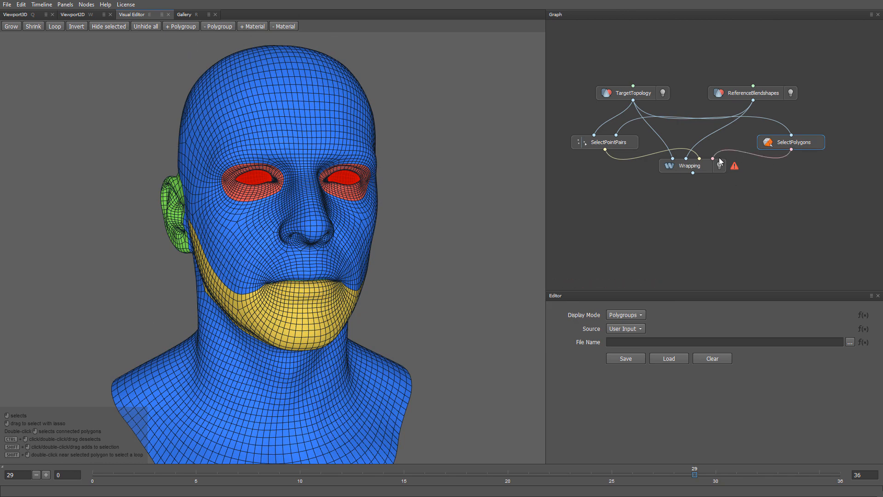
Compute the Wrapping node and check the fit of the target mesh on the reference head
{"action": "left_click", "coordinate": [698, 168]}
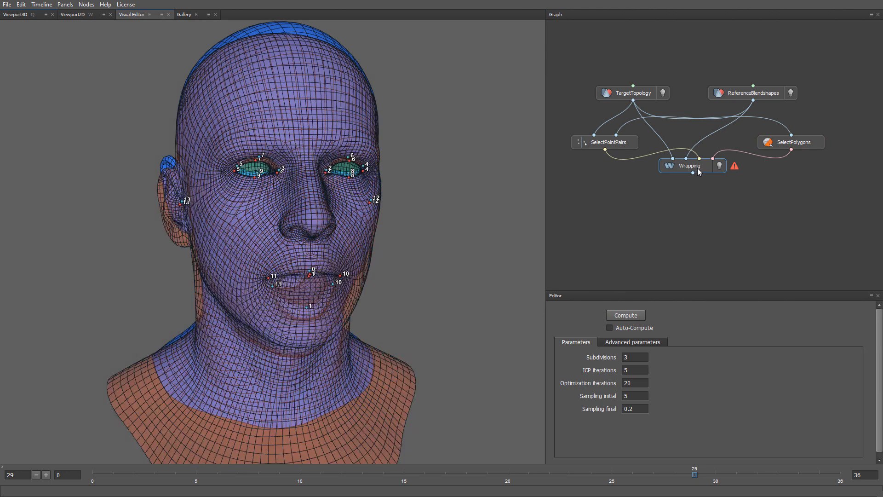
{"action": "left_click", "coordinate": [634, 315]}
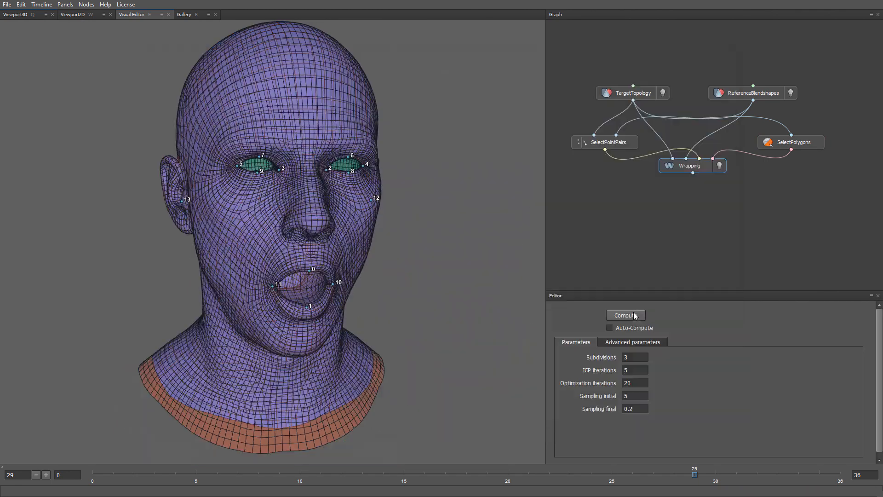
{"action": "scroll", "coordinate": [426, 308], "scroll_direction": "down", "scroll_amount": 2}
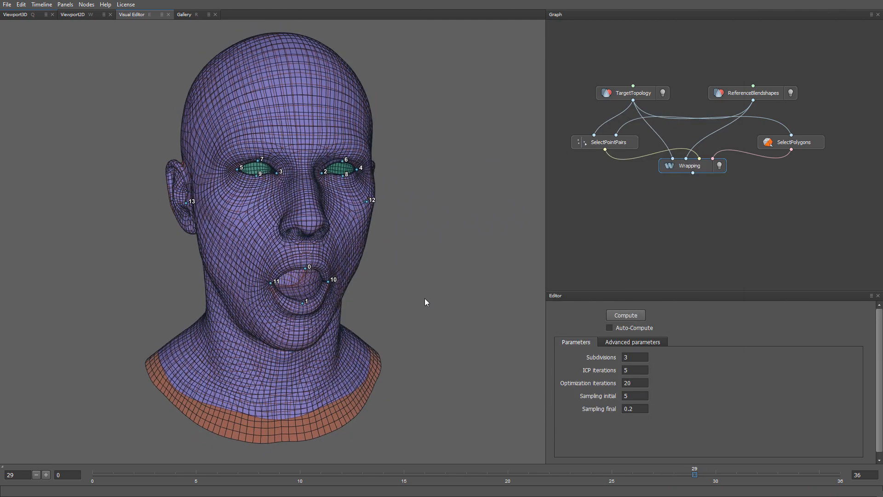
{"action": "mouse_move", "coordinate": [424, 302]}
{"action": "left_mouse_down"}
{"action": "mouse_move", "coordinate": [380, 299]}
{"action": "mouse_move", "coordinate": [365, 288]}
{"action": "mouse_move", "coordinate": [420, 300]}
{"action": "left_mouse_up"}
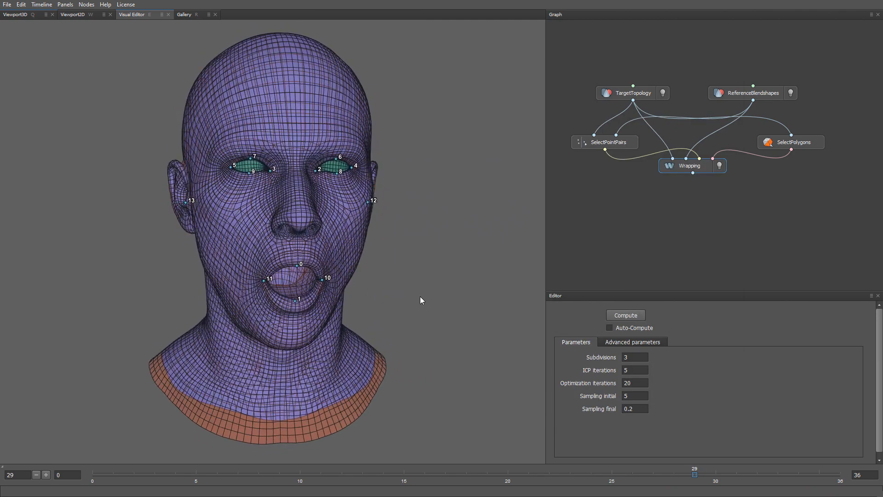
Show only the Wrapping result in the 3D viewport and examine the face
{"action": "key", "text": "q"}
{"action": "left_click", "coordinate": [721, 165]}
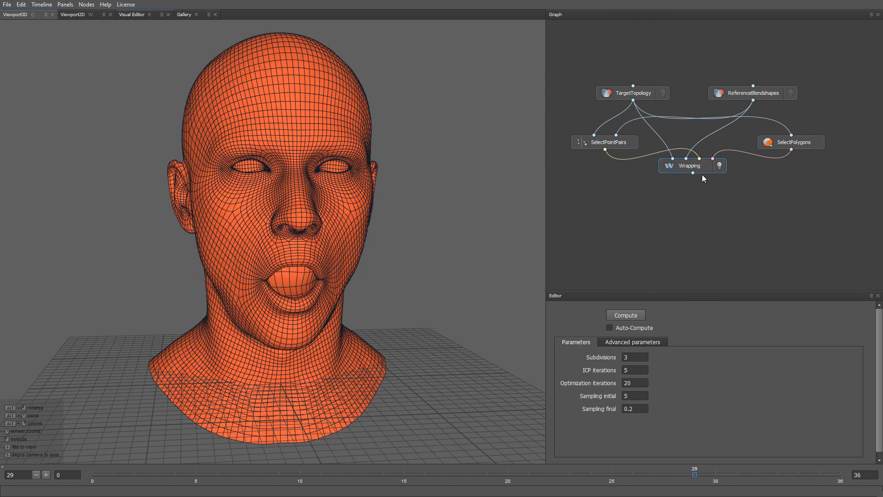
{"action": "scroll", "coordinate": [361, 331], "scroll_direction": "up", "scroll_amount": 3}
{"action": "left_click_drag", "start_coordinate": [361, 330], "coordinate": [363, 291], "text": "alt"}
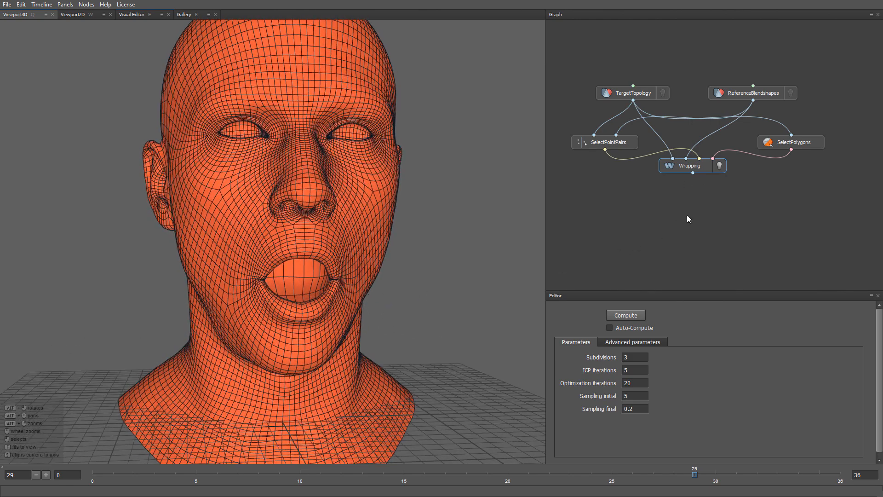
Add a Brush node below Wrapping and connect Wrapping, ReferenceBlendshapes and TargetTopology to its first three inputs
{"action": "key", "text": "Tab"}
{"action": "type", "text": "br"}
{"action": "key", "text": "Return"}
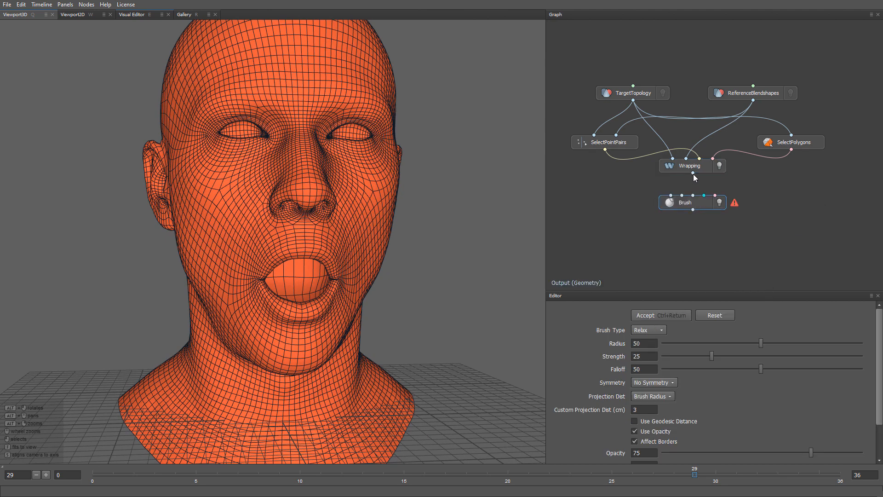
{"action": "left_click_drag", "start_coordinate": [693, 173], "coordinate": [671, 190]}
{"action": "left_click_drag", "start_coordinate": [754, 98], "coordinate": [683, 189]}
{"action": "left_click_drag", "start_coordinate": [633, 100], "coordinate": [693, 197]}
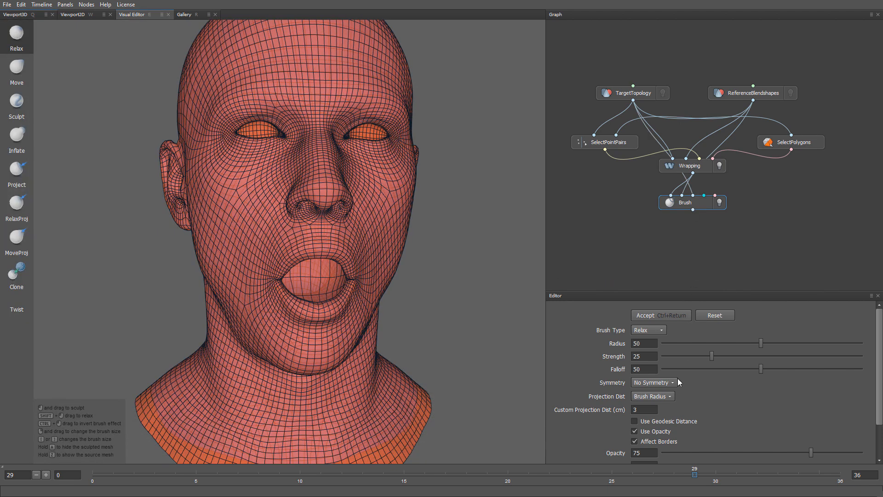
Set the Brush node's symmetry to Topological and enable Use Geodesic Distance
{"action": "left_click", "coordinate": [675, 382]}
{"action": "left_click", "coordinate": [662, 401]}
{"action": "left_click", "coordinate": [634, 421]}
Switch to the RelaxProj brush for the mouth area and reduce its radius to 14
{"action": "right_click_drag", "start_coordinate": [350, 332], "coordinate": [356, 481], "text": "alt"}
{"action": "middle_click_drag", "start_coordinate": [321, 378], "coordinate": [359, 387], "text": "alt"}
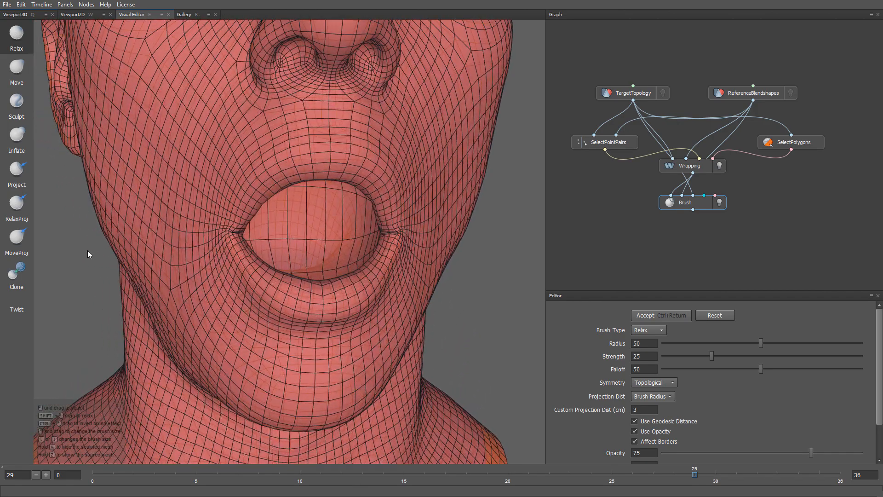
{"action": "left_click", "coordinate": [14, 212]}
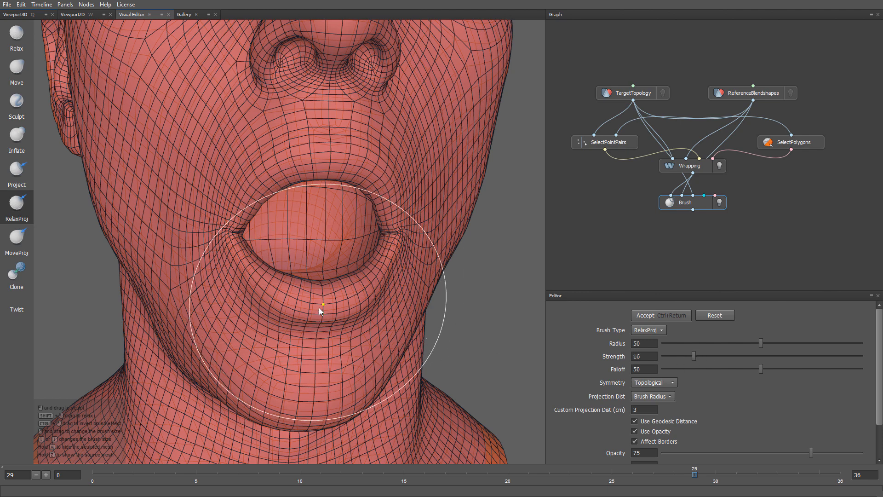
{"action": "key", "text": "["}
{"action": "key", "text": "["}
{"action": "key", "text": "["}
{"action": "key", "text": "["}
{"action": "key", "text": "["}
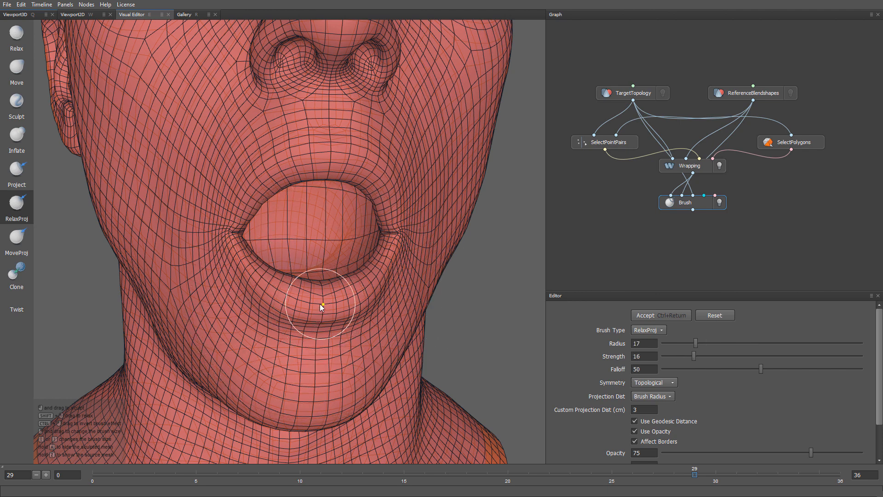
{"action": "key", "text": "["}
{"action": "key", "text": "["}
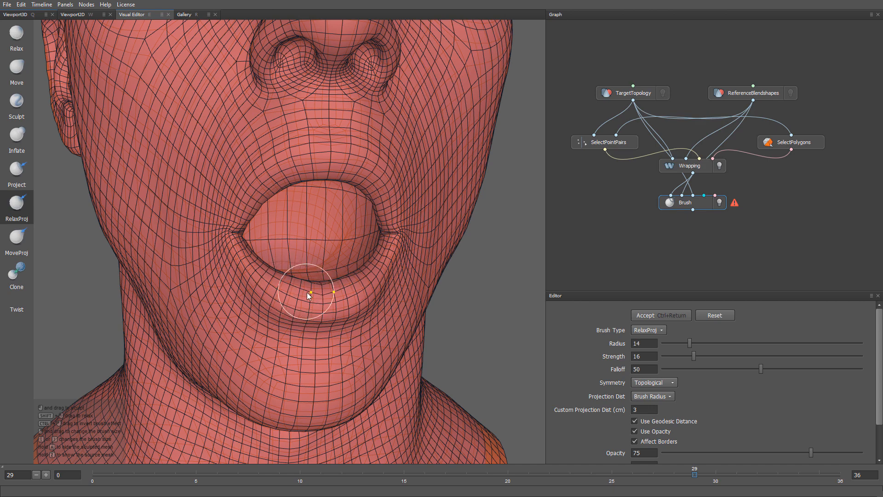
Brush along the lower lip, upper lip and mouth corners to relax and project the mesh onto the reference
{"action": "mouse_move", "coordinate": [341, 288]}
{"action": "left_mouse_down", "text": "alt"}
{"action": "mouse_move", "coordinate": [331, 310]}
{"action": "mouse_move", "coordinate": [356, 262]}
{"action": "left_mouse_up", "text": "alt"}
{"action": "right_click_drag", "start_coordinate": [398, 241], "coordinate": [391, 290], "text": "alt"}
{"action": "mouse_move", "coordinate": [385, 257]}
{"action": "left_mouse_down"}
{"action": "mouse_move", "coordinate": [387, 223]}
{"action": "mouse_move", "coordinate": [387, 260]}
{"action": "mouse_move", "coordinate": [431, 261]}
{"action": "mouse_move", "coordinate": [392, 271]}
{"action": "left_mouse_up"}
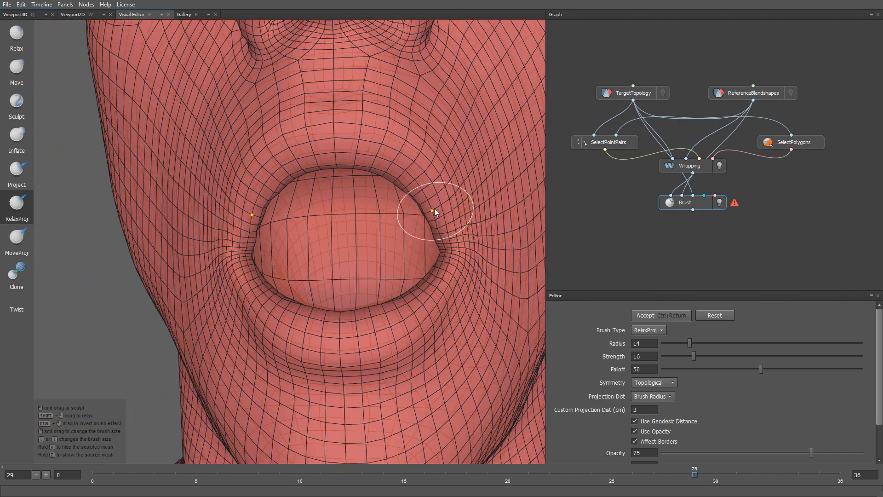
{"action": "mouse_move", "coordinate": [434, 208]}
{"action": "left_mouse_down"}
{"action": "mouse_move", "coordinate": [410, 181]}
{"action": "mouse_move", "coordinate": [371, 166]}
{"action": "left_mouse_up"}
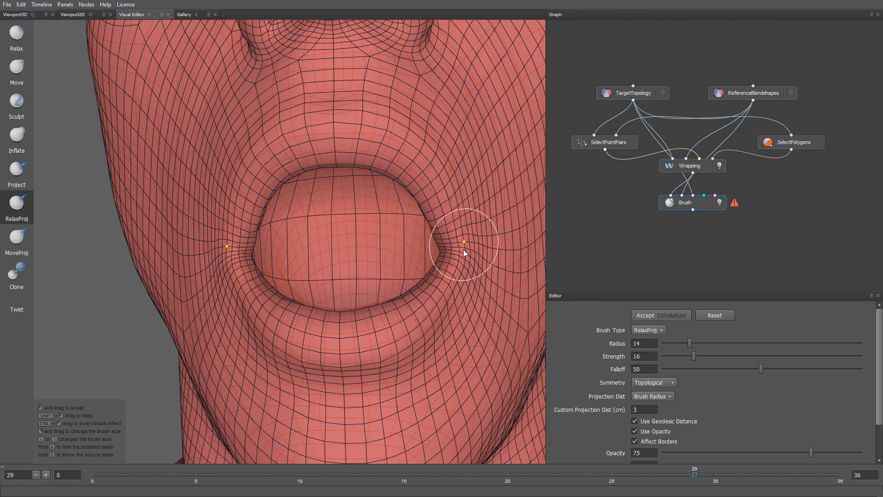
{"action": "left_click_drag", "start_coordinate": [463, 249], "coordinate": [434, 266], "text": "alt"}
{"action": "mouse_move", "coordinate": [286, 270]}
{"action": "left_mouse_down"}
{"action": "mouse_move", "coordinate": [278, 241]}
{"action": "mouse_move", "coordinate": [278, 256]}
{"action": "left_mouse_up"}
{"action": "left_click_drag", "start_coordinate": [437, 278], "coordinate": [475, 286], "text": "alt"}
{"action": "right_click_drag", "start_coordinate": [479, 335], "coordinate": [437, 196], "text": "alt"}
Switch to the Clone brush, reduce its radius to 11 and brush along the lower eyelid
{"action": "middle_click_drag", "start_coordinate": [470, 178], "coordinate": [347, 261], "text": "alt"}
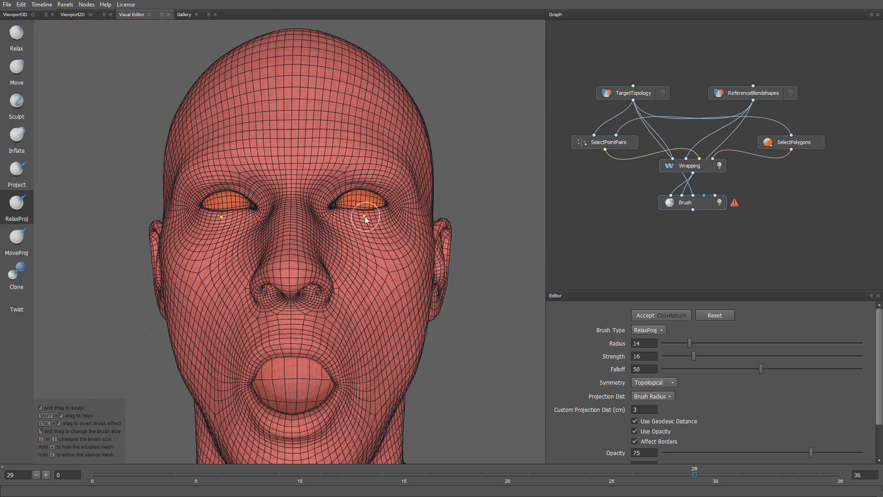
{"action": "right_click_drag", "start_coordinate": [365, 216], "coordinate": [354, 426], "text": "alt"}
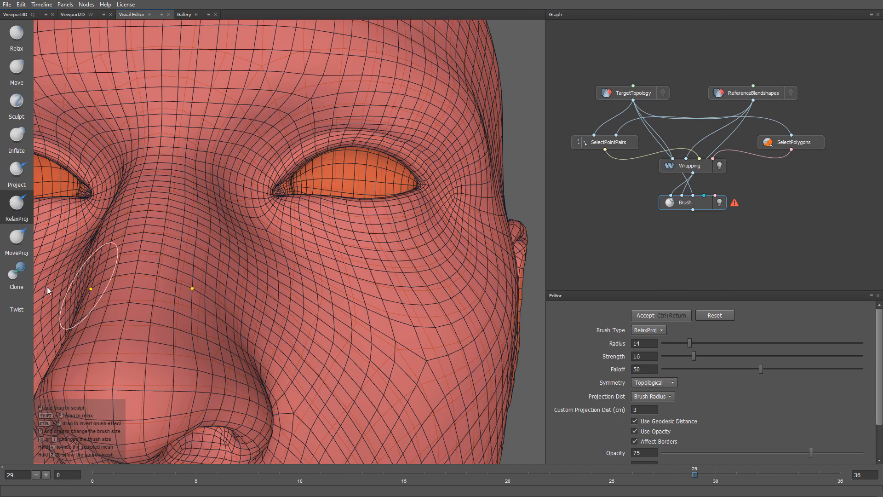
{"action": "left_click", "coordinate": [17, 278]}
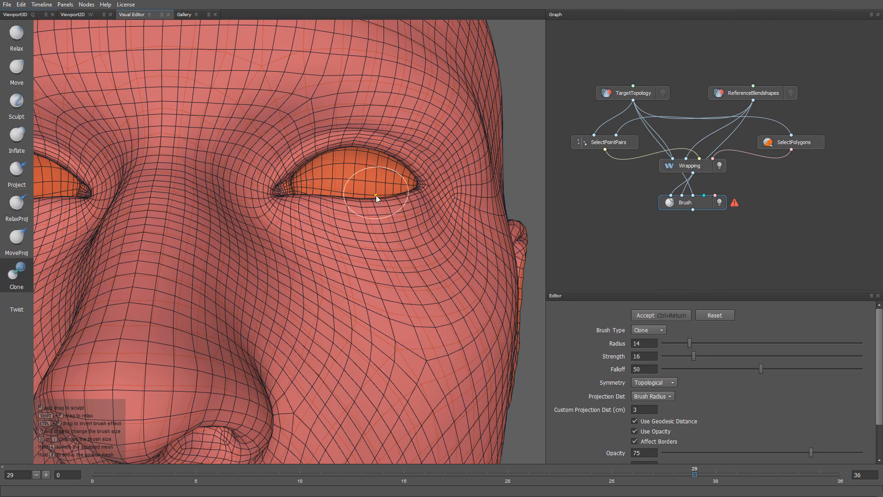
{"action": "right_click_drag", "start_coordinate": [376, 195], "coordinate": [376, 198]}
{"action": "right_click_drag", "start_coordinate": [376, 198], "coordinate": [379, 244], "text": "alt"}
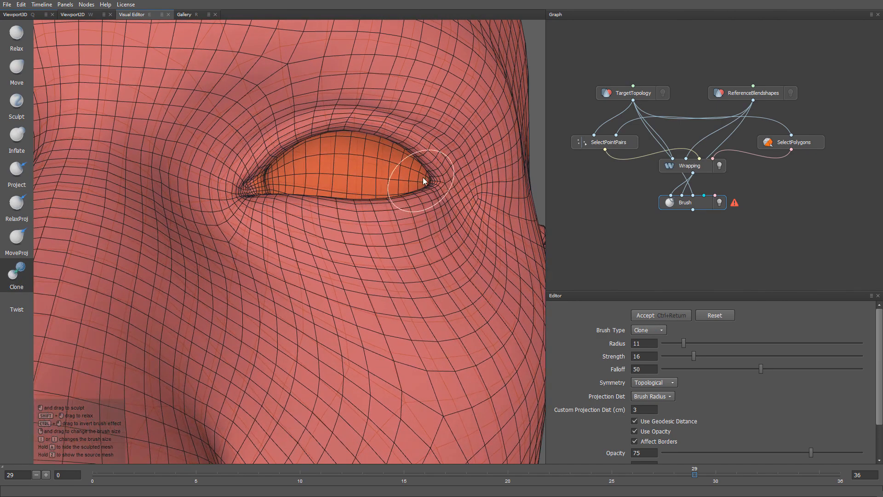
Clone-brush the upper eyelid and both corners of the eye, and accept the brush edits
{"action": "right_click_drag", "start_coordinate": [325, 130], "coordinate": [325, 120], "text": "alt"}
{"action": "left_click_drag", "start_coordinate": [340, 145], "coordinate": [338, 122], "text": "alt"}
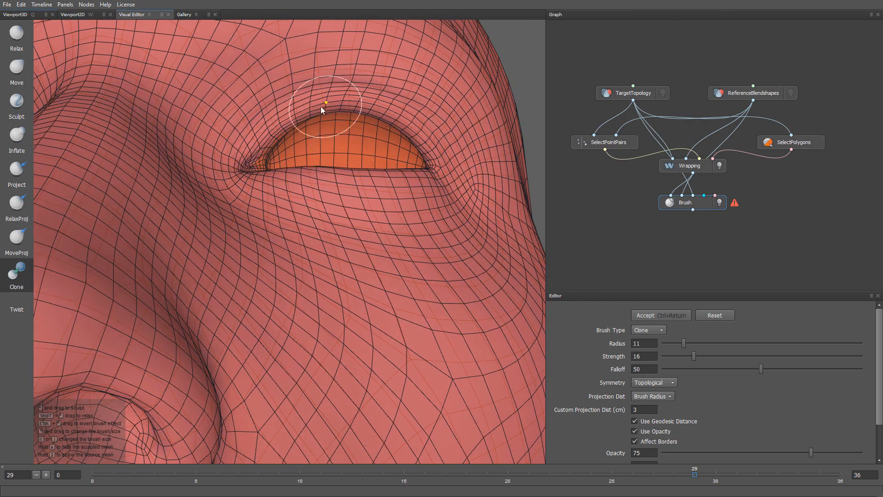
{"action": "left_click_drag", "start_coordinate": [266, 164], "coordinate": [341, 158], "text": "alt"}
{"action": "mouse_move", "coordinate": [426, 150]}
{"action": "left_mouse_down", "text": "alt"}
{"action": "mouse_move", "coordinate": [420, 197]}
{"action": "mouse_move", "coordinate": [417, 164]}
{"action": "left_mouse_up", "text": "alt"}
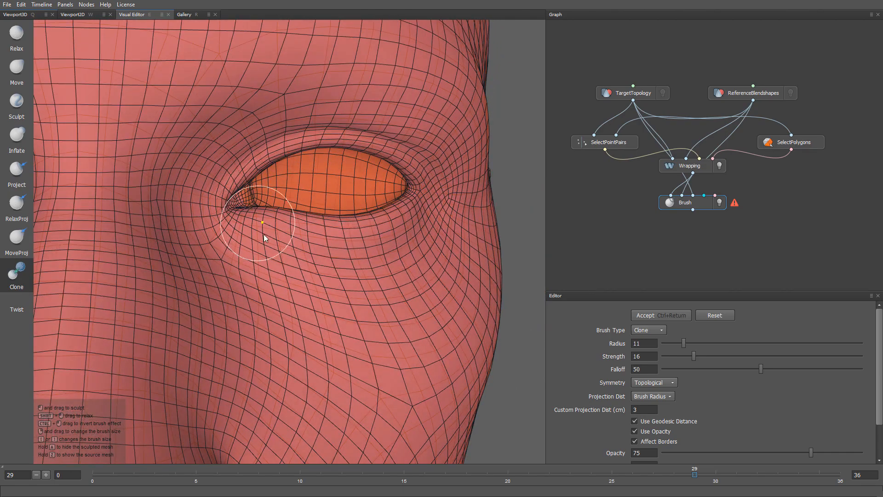
{"action": "left_click_drag", "start_coordinate": [319, 331], "coordinate": [285, 259], "text": "alt"}
{"action": "right_click_drag", "start_coordinate": [285, 258], "coordinate": [226, 152], "text": "alt"}
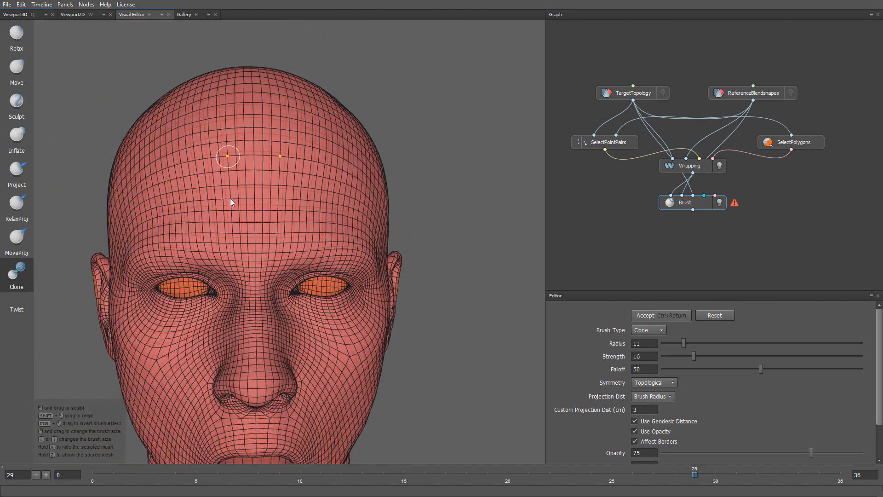
{"action": "middle_click_drag", "start_coordinate": [247, 336], "coordinate": [301, 235], "text": "alt"}
{"action": "right_click_drag", "start_coordinate": [307, 306], "coordinate": [304, 298], "text": "alt"}
{"action": "left_click", "coordinate": [644, 317]}
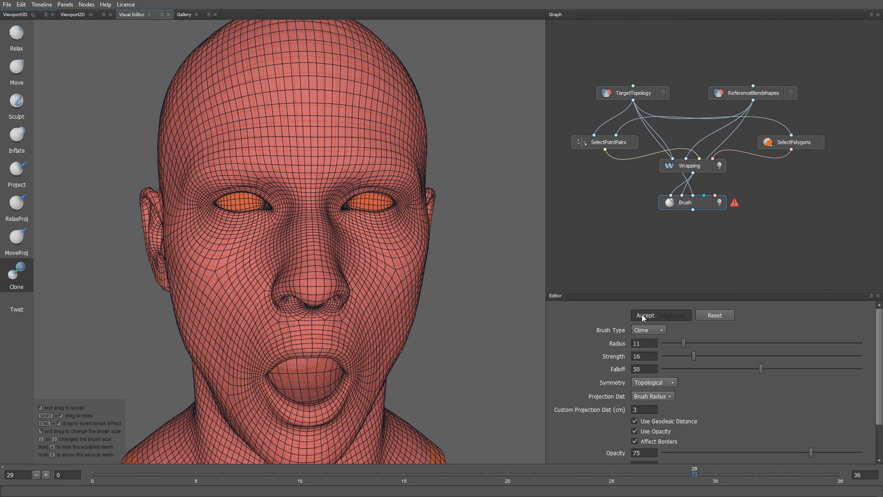
Compare the Wrapping result with the Brush result in the 3D viewport, leaving only the Brush node displayed
{"action": "key", "text": "q"}
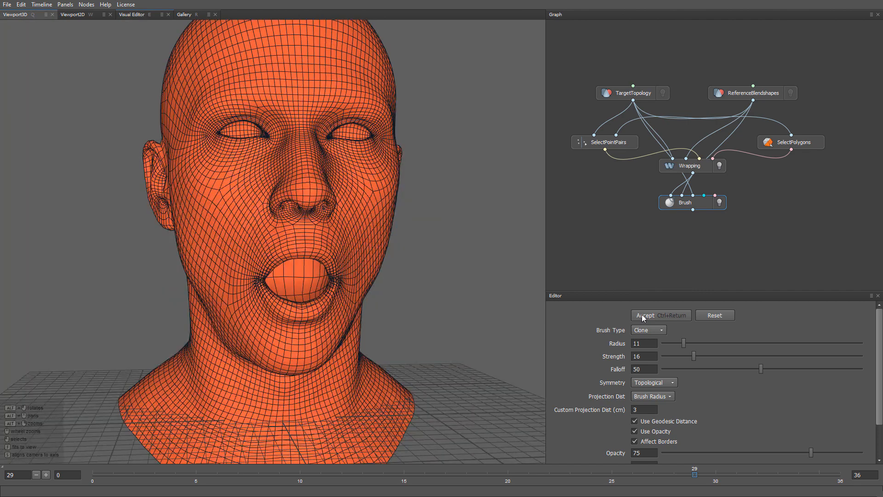
{"action": "left_click_drag", "start_coordinate": [457, 339], "coordinate": [452, 319], "text": "alt"}
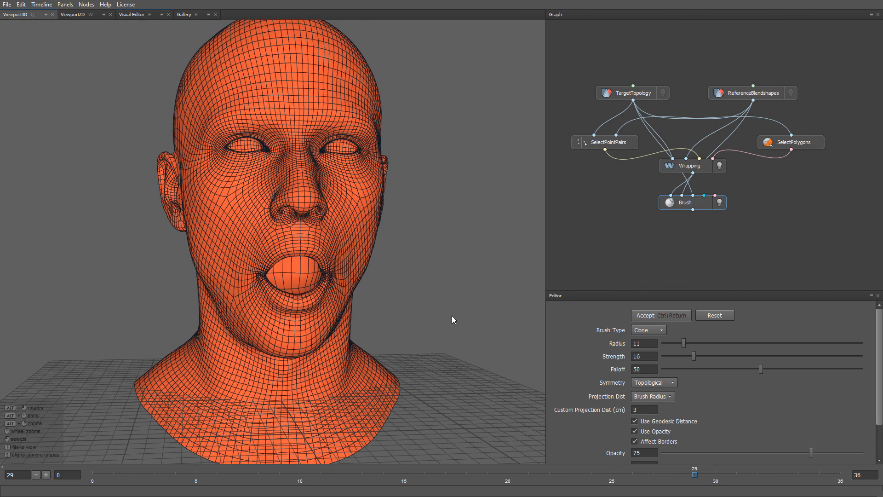
{"action": "left_click", "coordinate": [719, 166]}
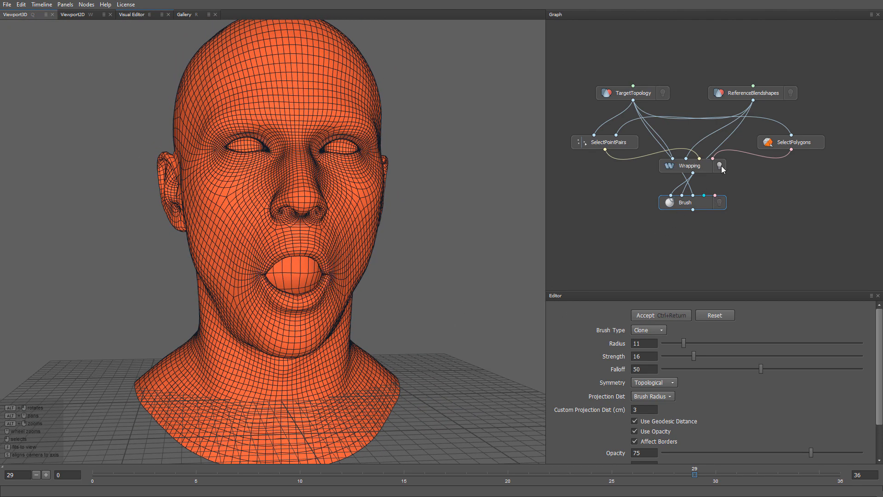
{"action": "left_click", "coordinate": [719, 205]}
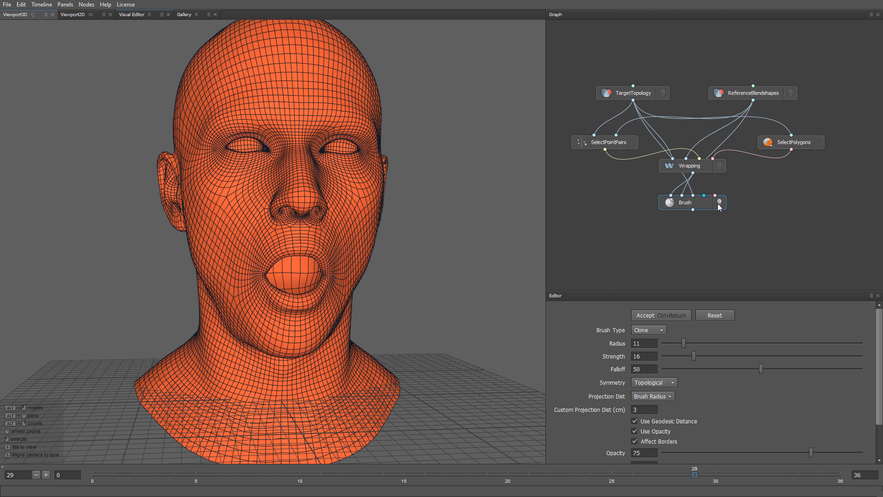
{"action": "left_click", "coordinate": [720, 167]}
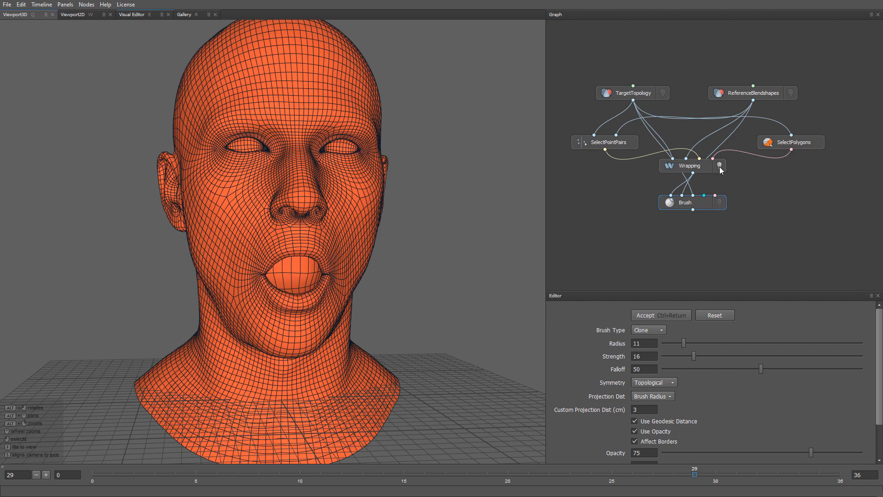
{"action": "left_click", "coordinate": [719, 203]}
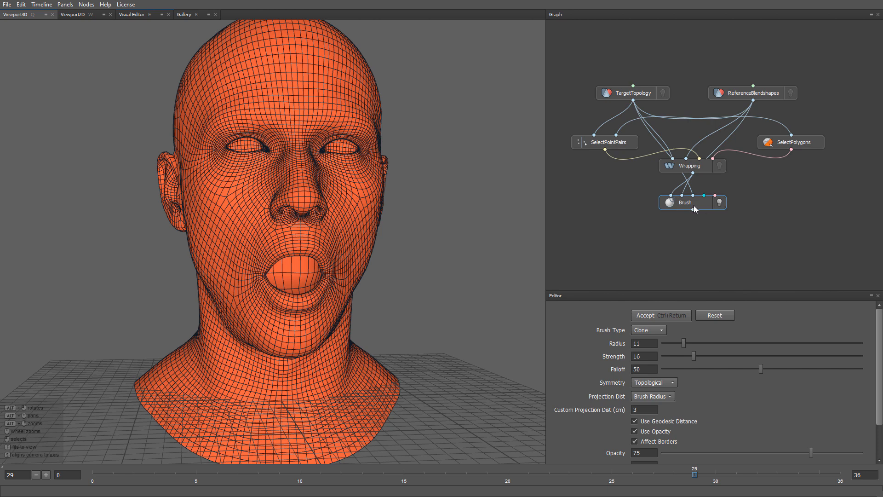
Save the Brush node's geometry as TargetTopologyMouthOpen.obj with the transform included
{"action": "right_click", "coordinate": [694, 207]}
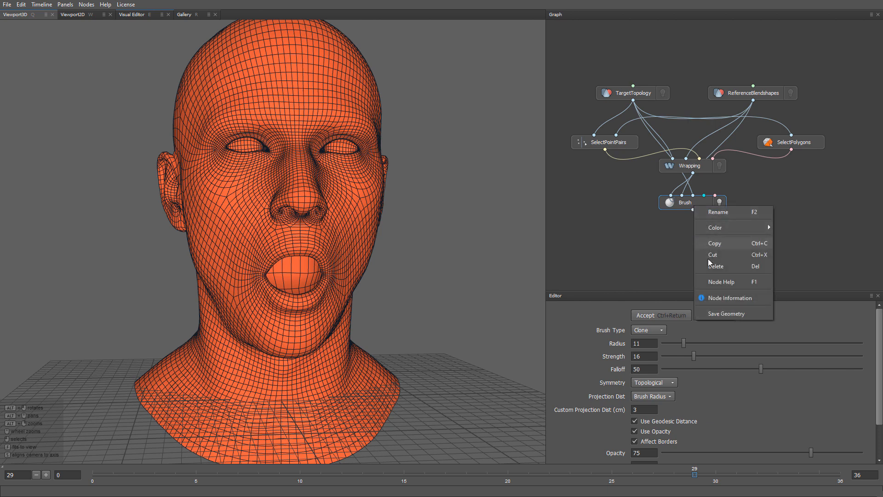
{"action": "left_click", "coordinate": [725, 313]}
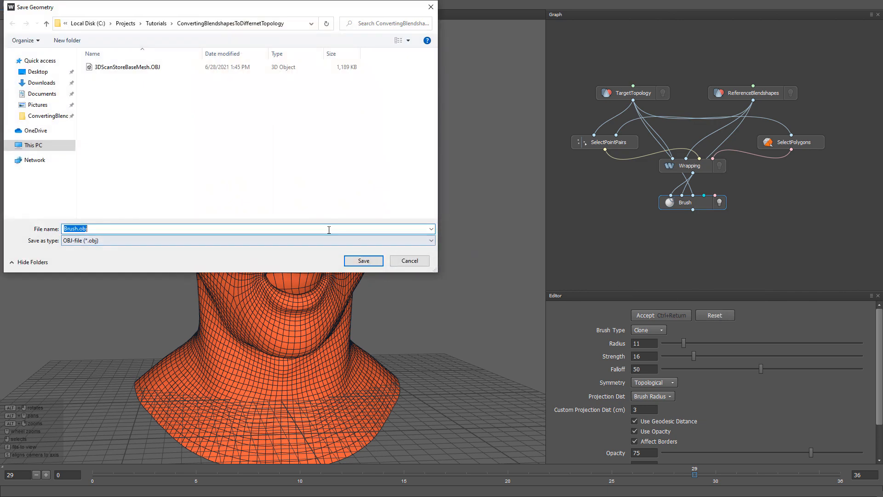
{"action": "key", "text": "BackSpace"}
{"action": "type", "text": "TargetTopologyMouthOpen"}
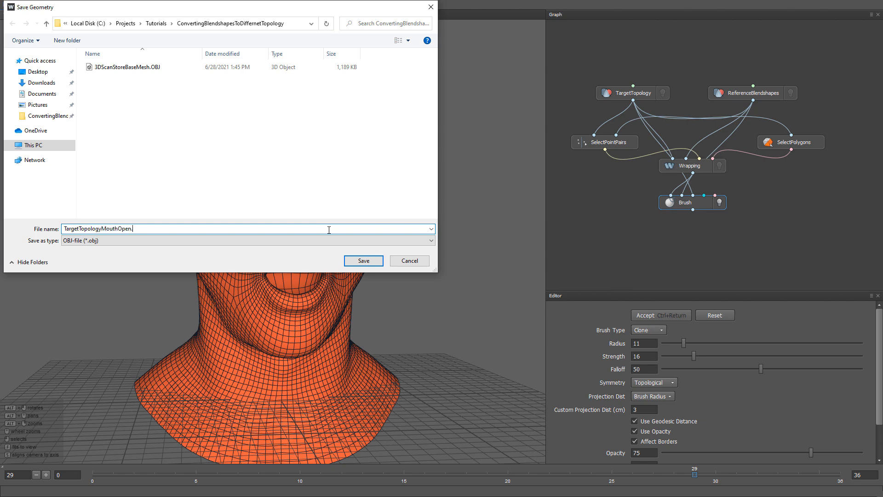
{"action": "key", "text": "Return"}
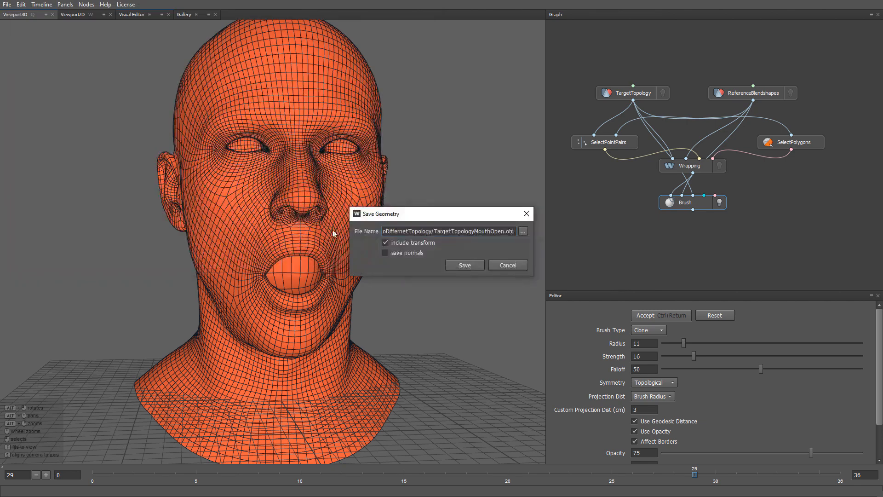
{"action": "left_click", "coordinate": [462, 266]}
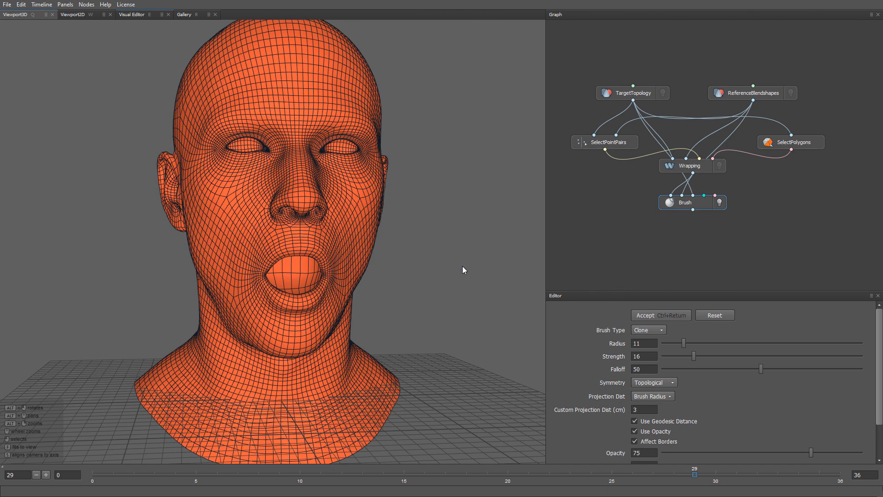
Copy the ReferenceBlendshapes node into a new project, discarding the current project's changes, and display it in the viewport
{"action": "left_click_drag", "start_coordinate": [461, 326], "coordinate": [455, 307], "text": "alt"}
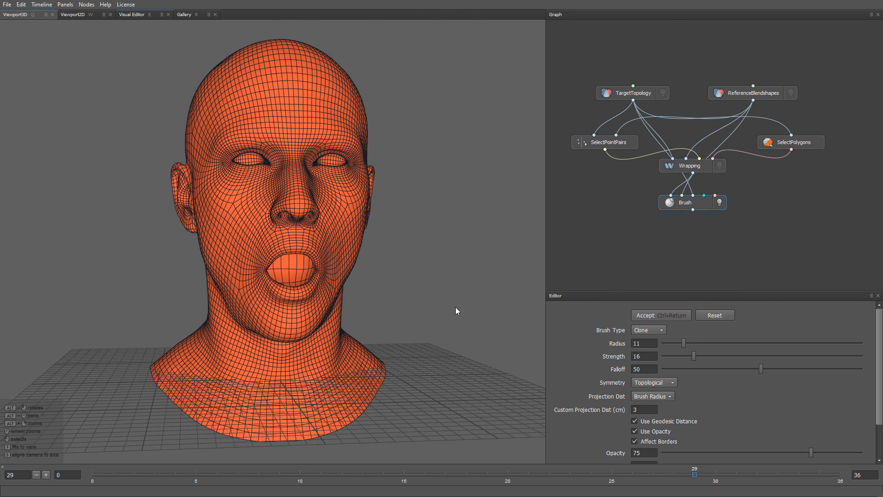
{"action": "left_click", "coordinate": [737, 92]}
{"action": "right_click", "coordinate": [737, 93]}
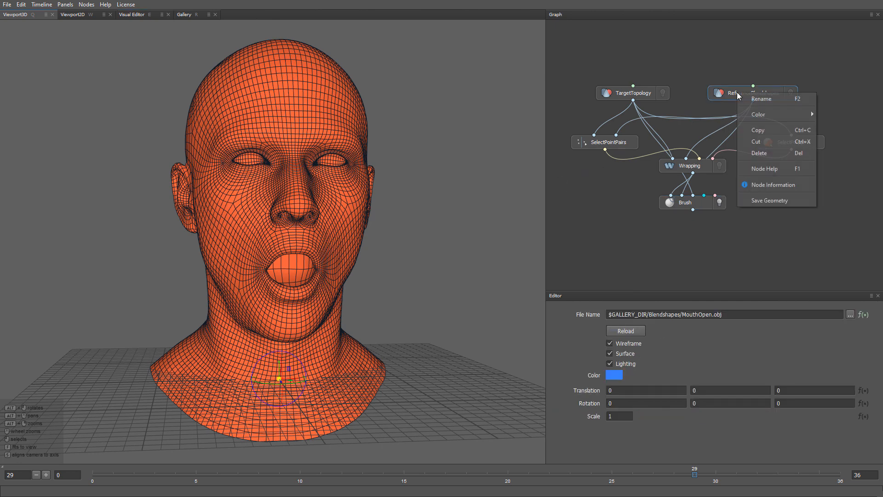
{"action": "left_click", "coordinate": [757, 130]}
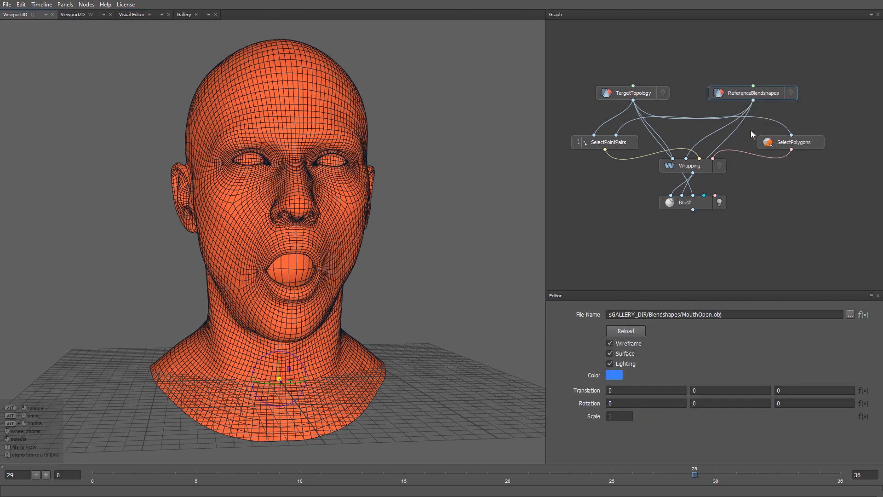
{"action": "left_click", "coordinate": [7, 5]}
{"action": "left_click", "coordinate": [19, 17]}
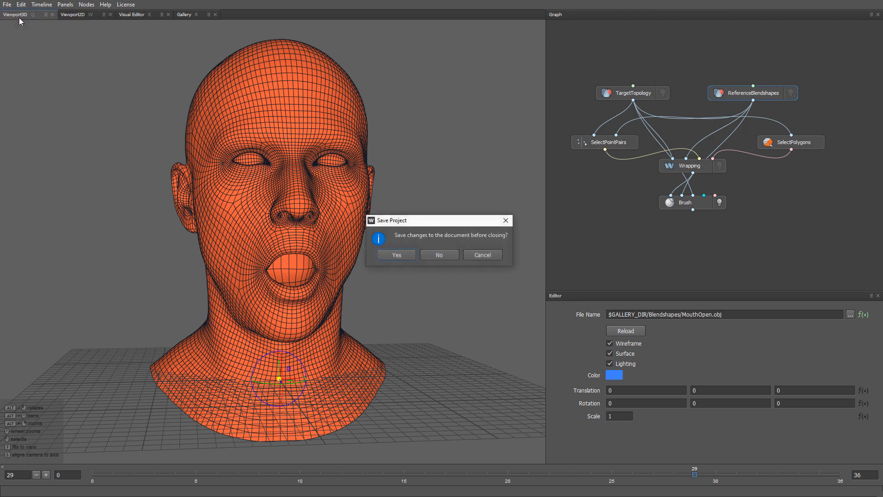
{"action": "left_click", "coordinate": [437, 256]}
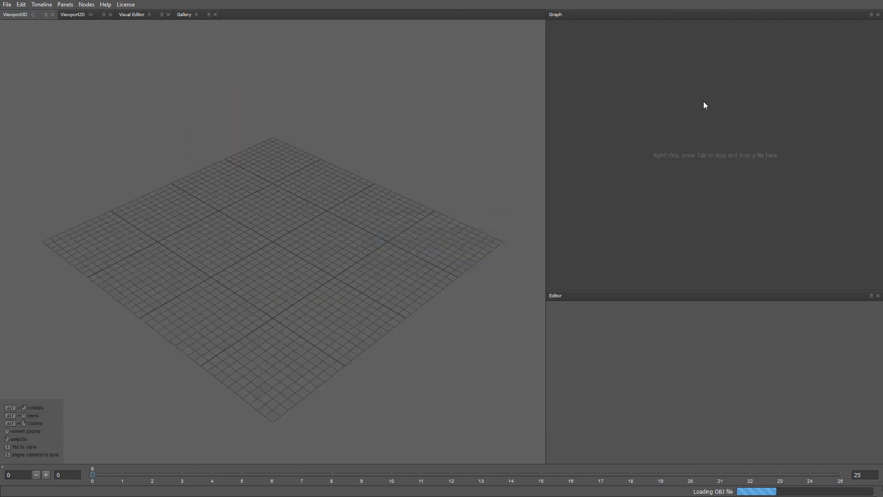
{"action": "left_click", "coordinate": [790, 93]}
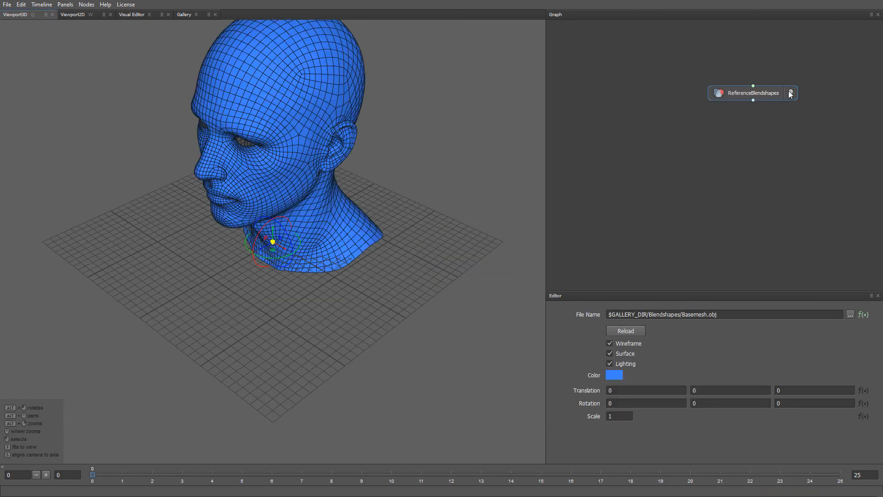
Set the timeline's last frame to 36 for the blendshape sequence
{"action": "double_click", "coordinate": [868, 474]}
{"action": "type", "text": "36"}
{"action": "key", "text": "Return"}
{"action": "left_click_drag", "start_coordinate": [438, 274], "coordinate": [432, 245], "text": "alt"}
{"action": "right_click_drag", "start_coordinate": [433, 245], "coordinate": [429, 314], "text": "alt"}
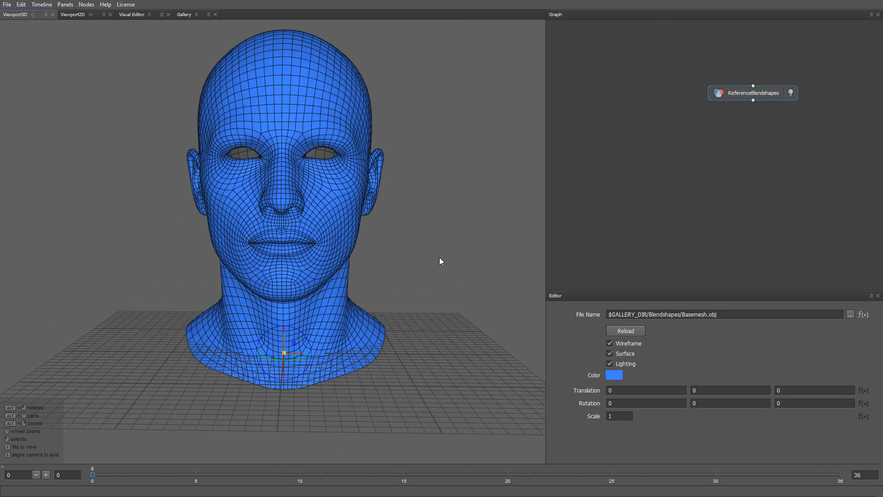
{"action": "middle_click_drag", "start_coordinate": [440, 258], "coordinate": [431, 280], "text": "alt"}
Import TargetTopologyMouthOpen.obj from the project folder into the graph beside ReferenceBlendshapes and display only the imported mesh
{"action": "key", "text": "alt+Tab"}
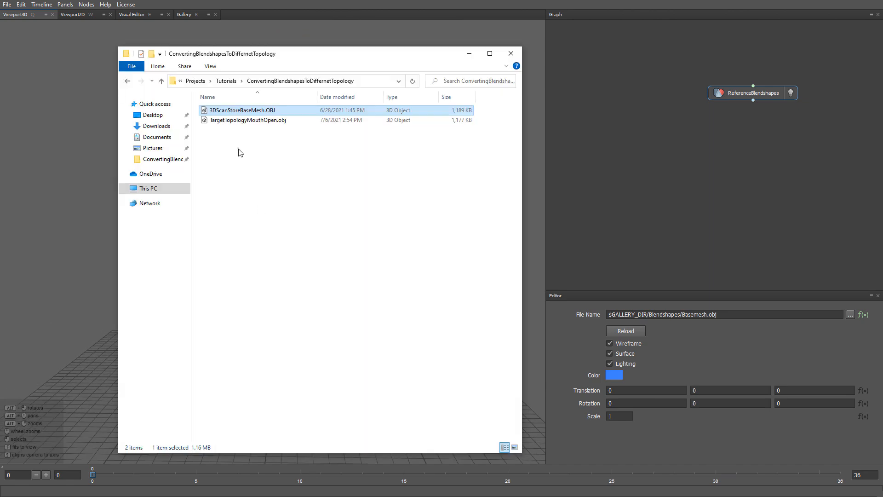
{"action": "left_click_drag", "start_coordinate": [233, 121], "coordinate": [573, 113]}
{"action": "left_click_drag", "start_coordinate": [596, 92], "coordinate": [596, 92]}
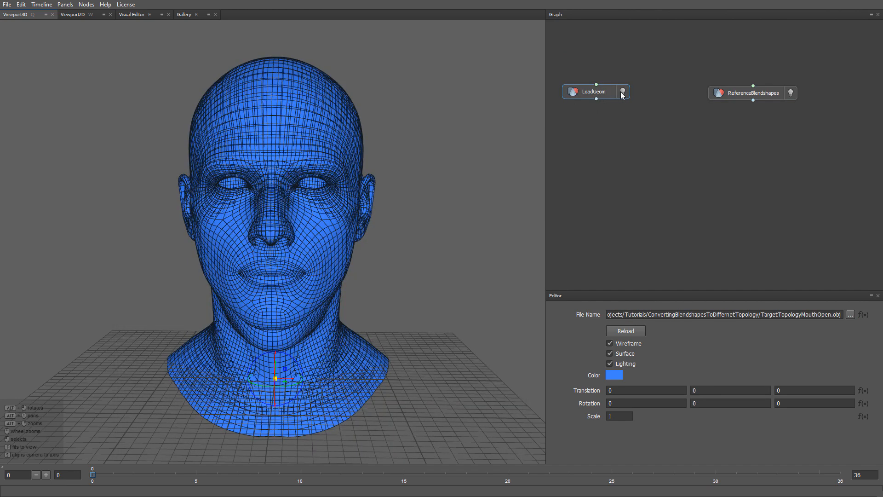
{"action": "left_click", "coordinate": [622, 92]}
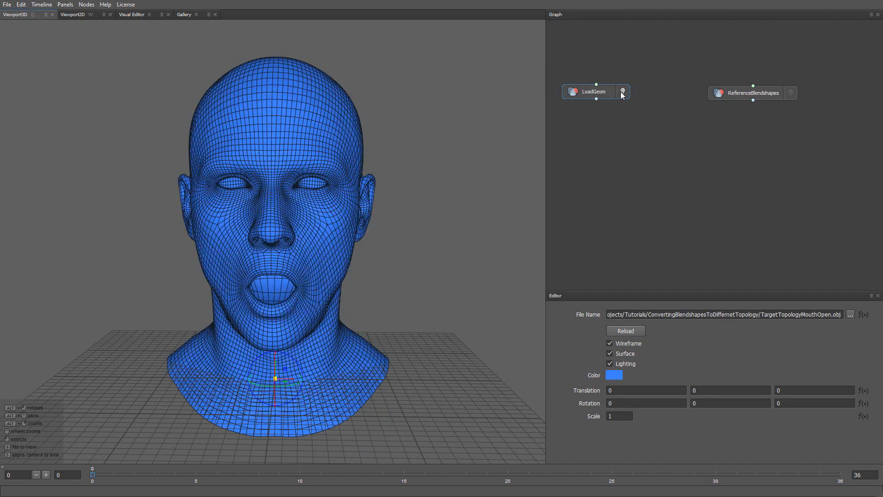
Rename the imported geometry node to TargetTopologyMouthOpen
{"action": "key", "text": "F2"}
{"action": "type", "text": "Tar"}
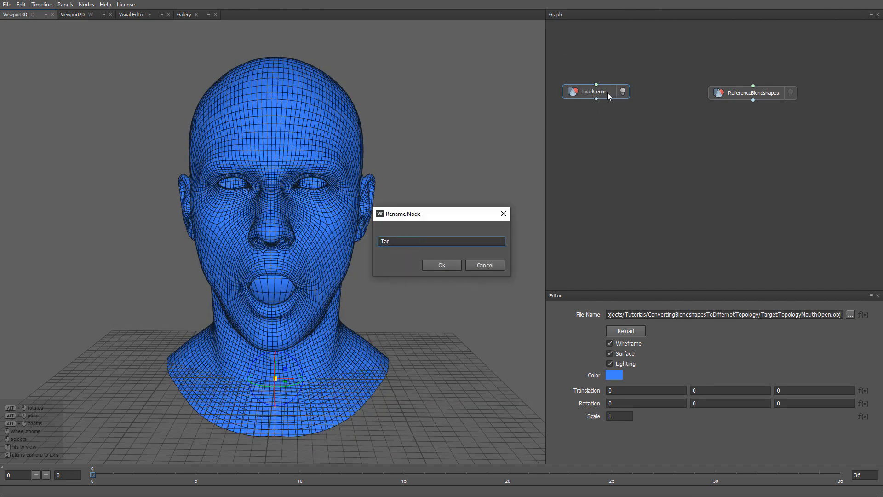
{"action": "type", "text": "getTopologyMouthOpen"}
{"action": "key", "text": "Return"}
{"action": "left_click_drag", "start_coordinate": [611, 94], "coordinate": [614, 94]}
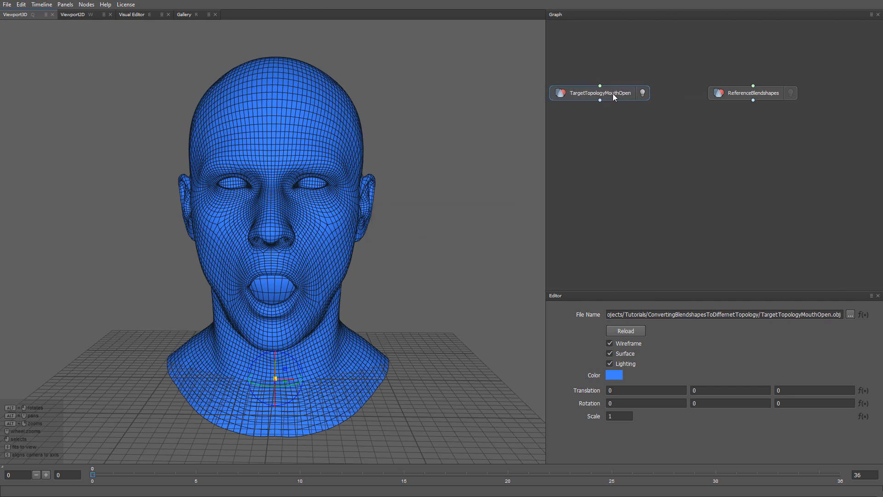
Change the TargetTopologyMouthOpen mesh color to orange (ff5d3d)
{"action": "left_click", "coordinate": [612, 376]}
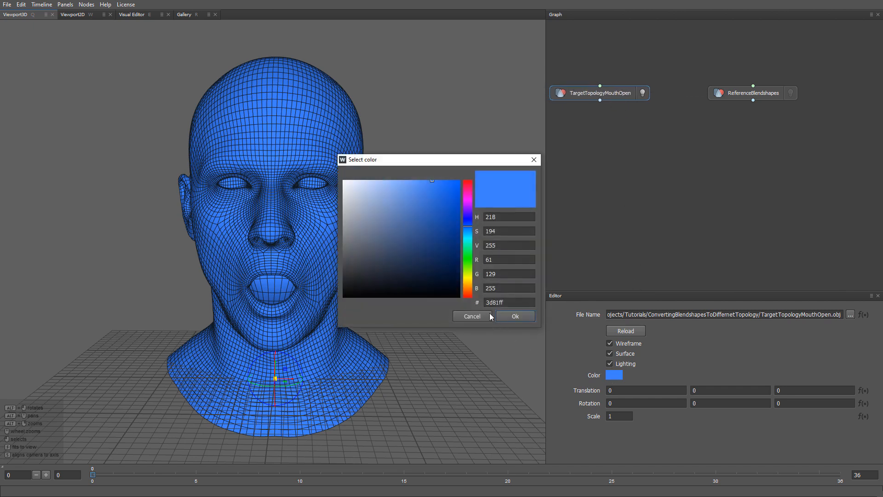
{"action": "left_click", "coordinate": [467, 291]}
{"action": "left_click", "coordinate": [468, 295]}
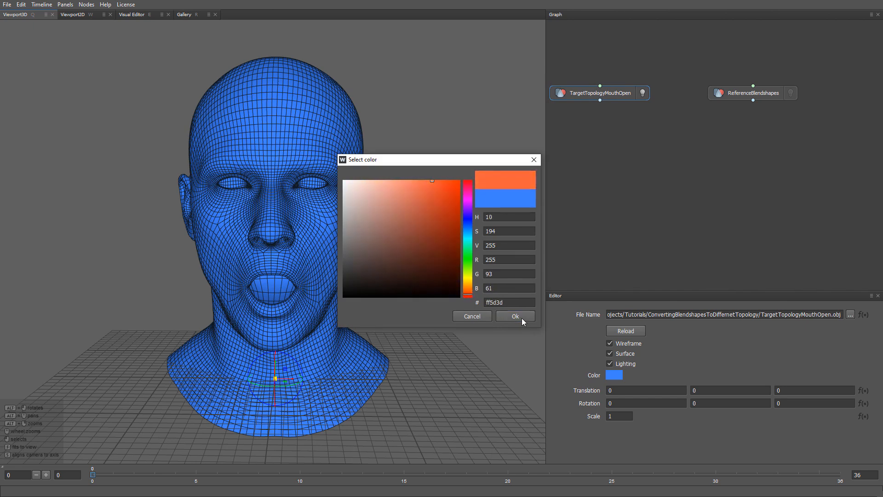
{"action": "left_click", "coordinate": [522, 317]}
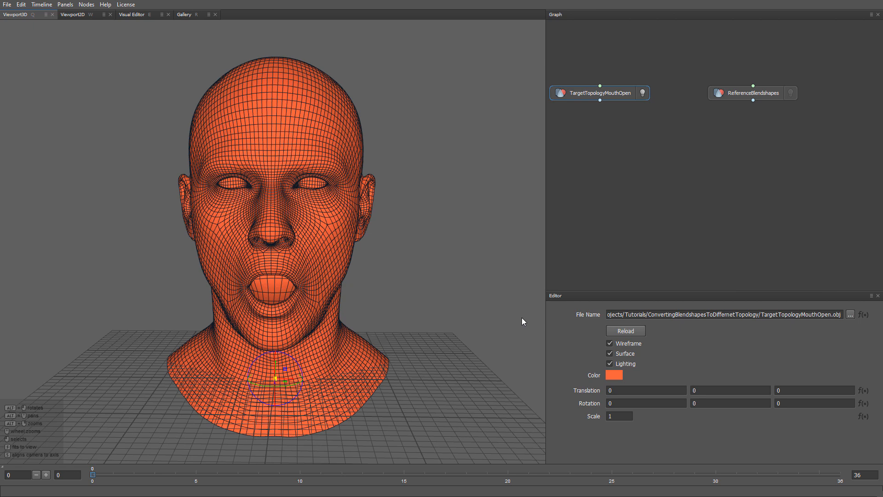
Go to frame 29 and display ReferenceBlendshapes together with the TargetTopologyMouthOpen mesh
{"action": "left_click", "coordinate": [696, 473]}
{"action": "left_click", "coordinate": [789, 94]}
{"action": "mouse_move", "coordinate": [423, 268]}
{"action": "left_mouse_down", "text": "alt"}
{"action": "mouse_move", "coordinate": [443, 256]}
{"action": "mouse_move", "coordinate": [428, 267]}
{"action": "left_mouse_up", "text": "alt"}
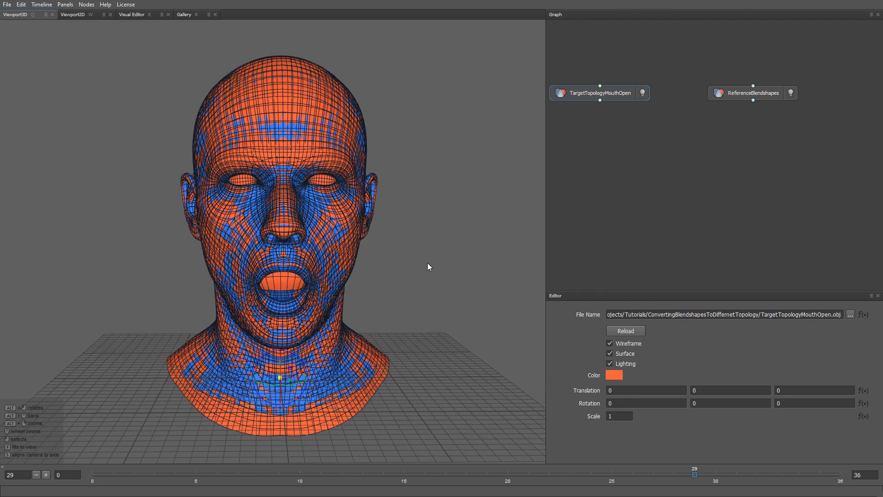
Hide ReferenceBlendshapes, add a Lattice node below the geometry nodes, and connect TargetTopologyMouthOpen to its first input
{"action": "left_click", "coordinate": [791, 93]}
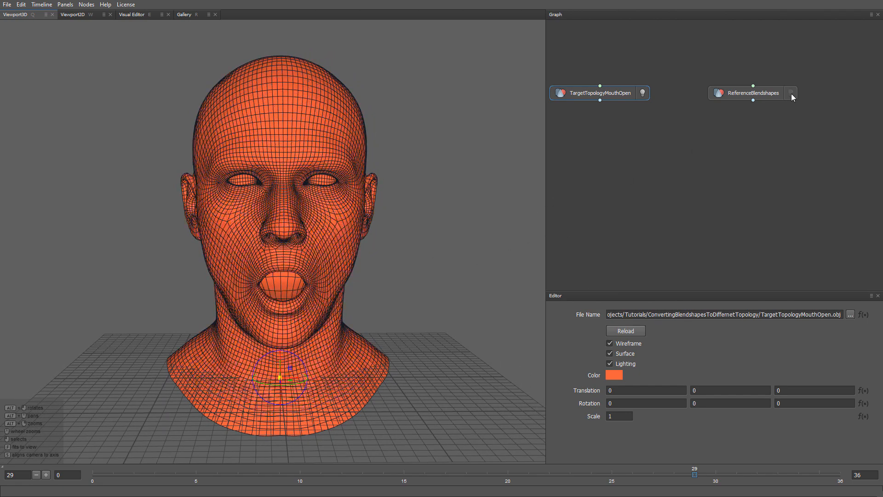
{"action": "right_click", "coordinate": [675, 138]}
{"action": "type", "text": "lat"}
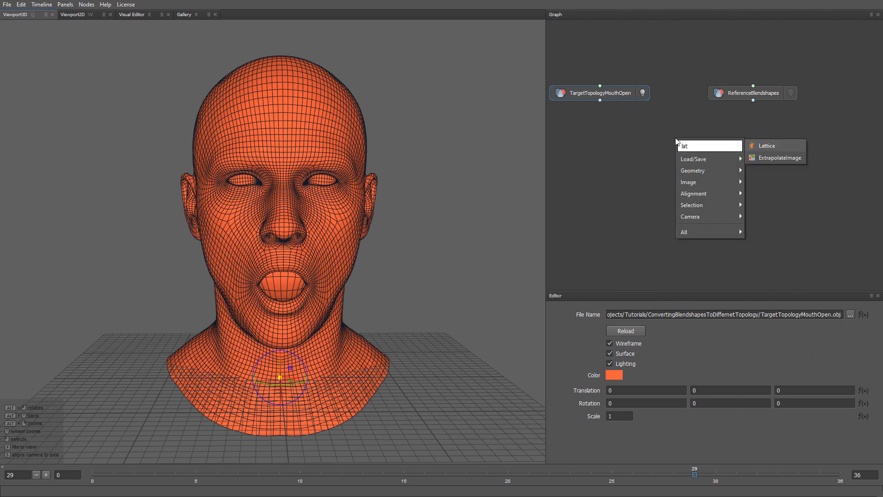
{"action": "key", "text": "Return"}
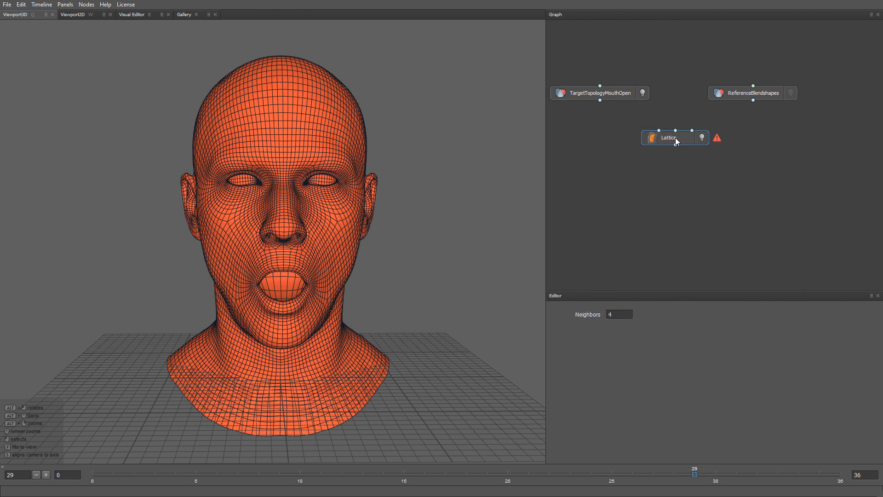
{"action": "left_click_drag", "start_coordinate": [600, 100], "coordinate": [659, 131]}
{"action": "left_click_drag", "start_coordinate": [675, 128], "coordinate": [680, 126]}
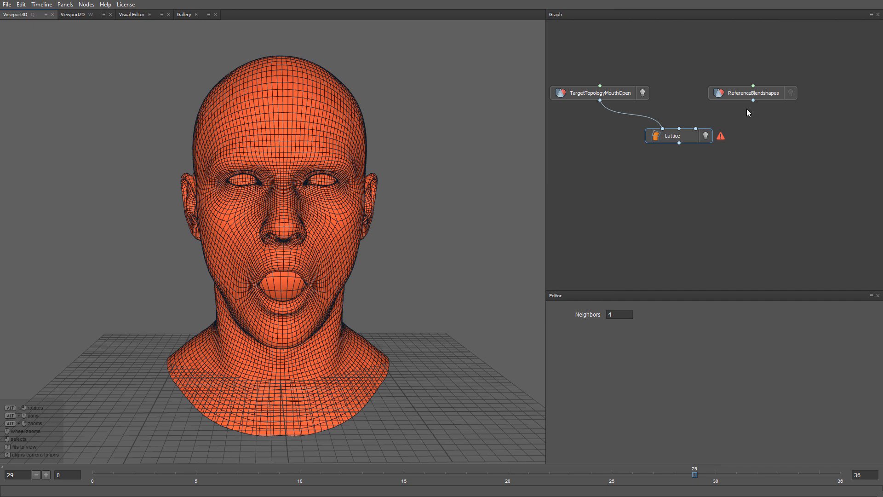
Duplicate the ReferenceBlendshapes node and place the copy between TargetTopologyMouthOpen and the original
{"action": "right_click", "coordinate": [763, 93]}
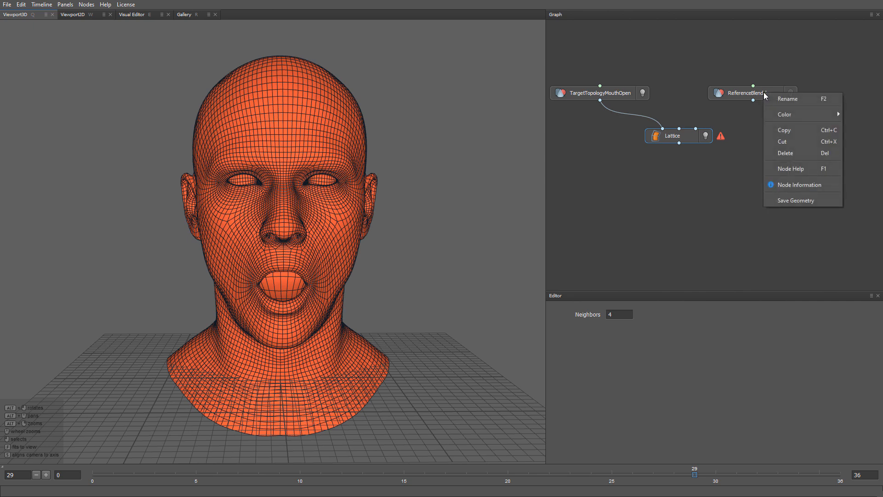
{"action": "left_click", "coordinate": [780, 133]}
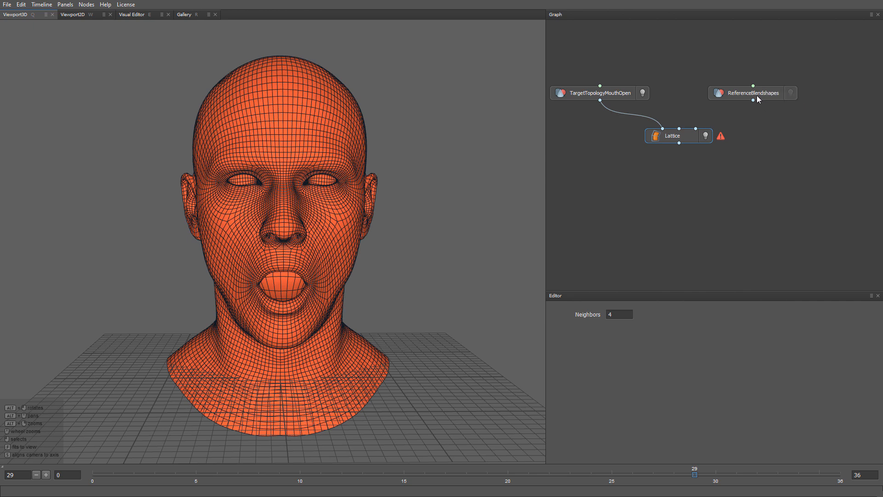
{"action": "left_click_drag", "start_coordinate": [757, 95], "coordinate": [828, 93]}
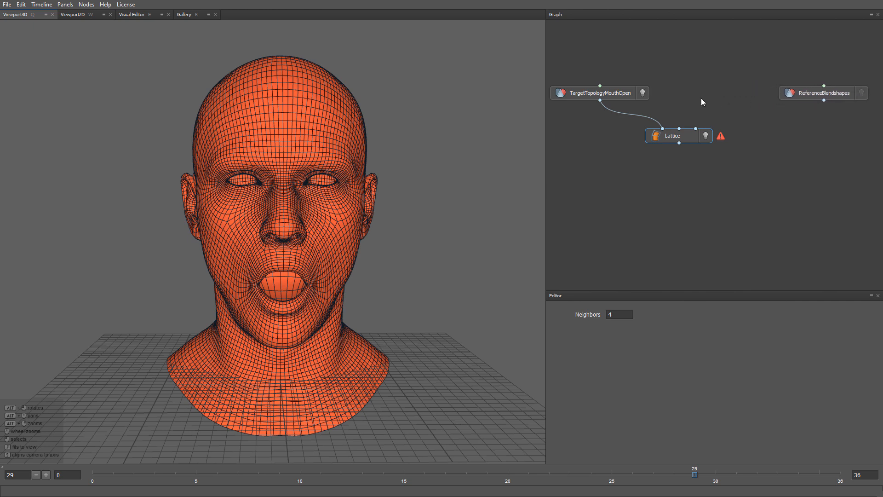
{"action": "key", "text": "ctrl+v"}
{"action": "left_click_drag", "start_coordinate": [719, 93], "coordinate": [686, 96]}
Rename the duplicated ReferenceBlendshapes node to MouthOpenReference
{"action": "double_click", "coordinate": [686, 95]}
{"action": "type", "text": "Mou"}
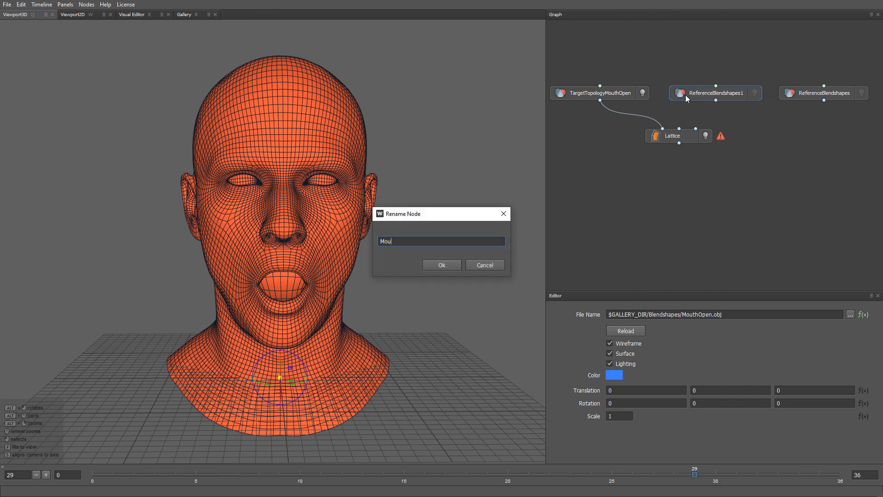
{"action": "type", "text": "thOpenReference"}
{"action": "key", "text": "Return"}
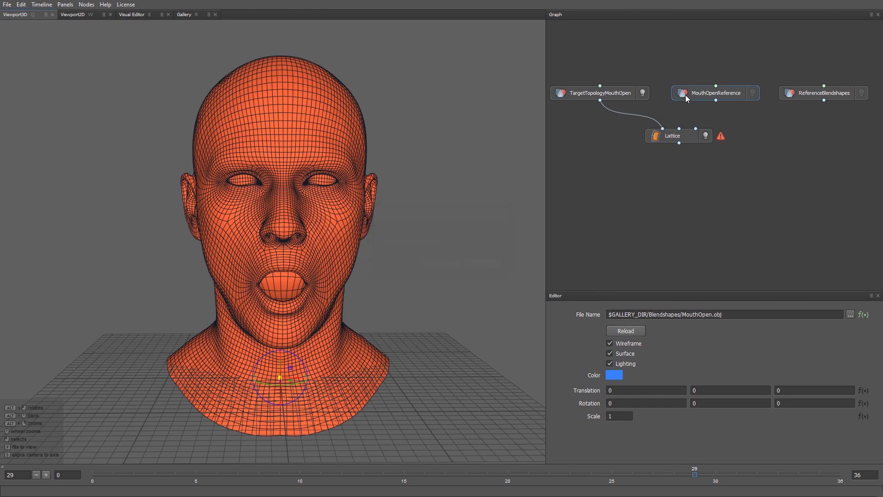
Load only MouthOpen.obj from the gallery's Blendshapes folder into the MouthOpenReference node
{"action": "left_click", "coordinate": [849, 315]}
{"action": "scroll", "coordinate": [174, 142], "scroll_direction": "down", "scroll_amount": 4}
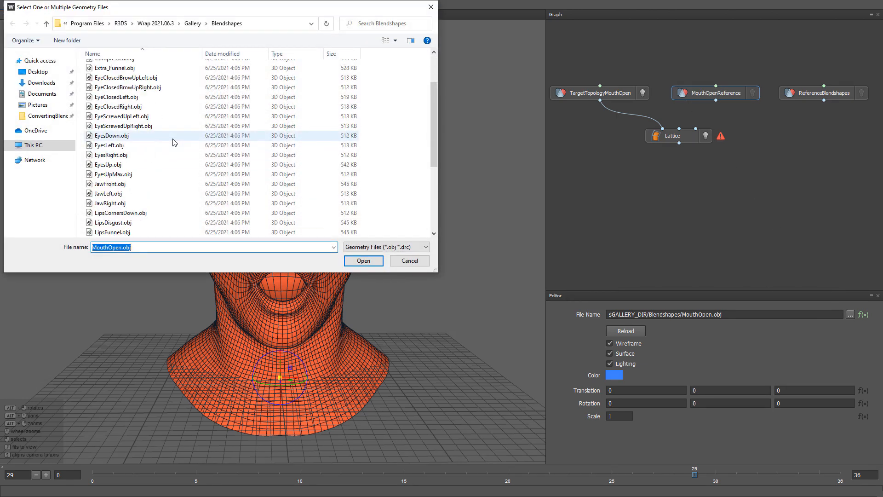
{"action": "scroll", "coordinate": [174, 143], "scroll_direction": "down", "scroll_amount": 4}
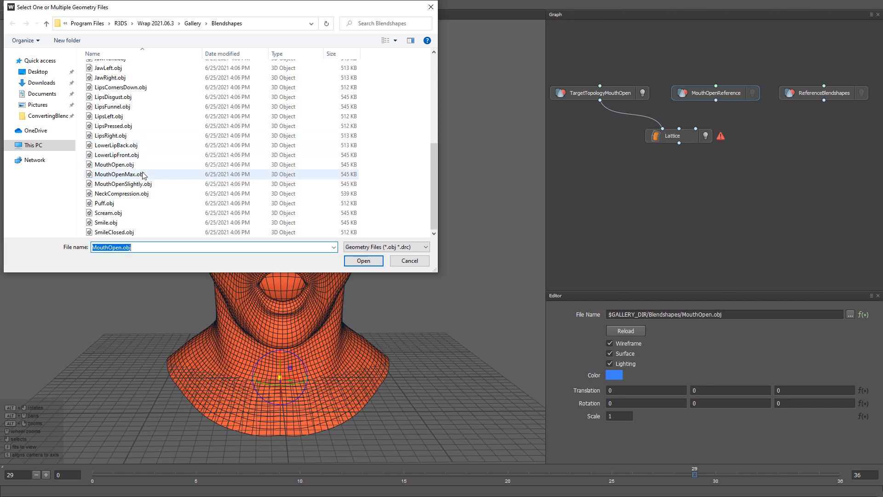
{"action": "left_click", "coordinate": [138, 164]}
{"action": "left_click", "coordinate": [348, 264]}
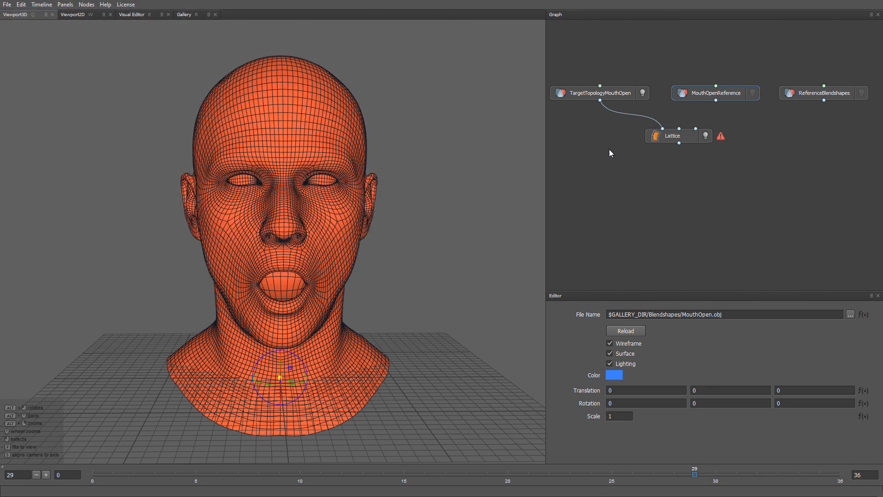
Connect MouthOpenReference to the Lattice's second input and compare its mesh with TargetTopologyMouthOpen by switching their visibility
{"action": "left_click_drag", "start_coordinate": [715, 100], "coordinate": [680, 129]}
{"action": "left_click", "coordinate": [752, 93]}
{"action": "left_click", "coordinate": [642, 93]}
{"action": "left_click", "coordinate": [753, 93]}
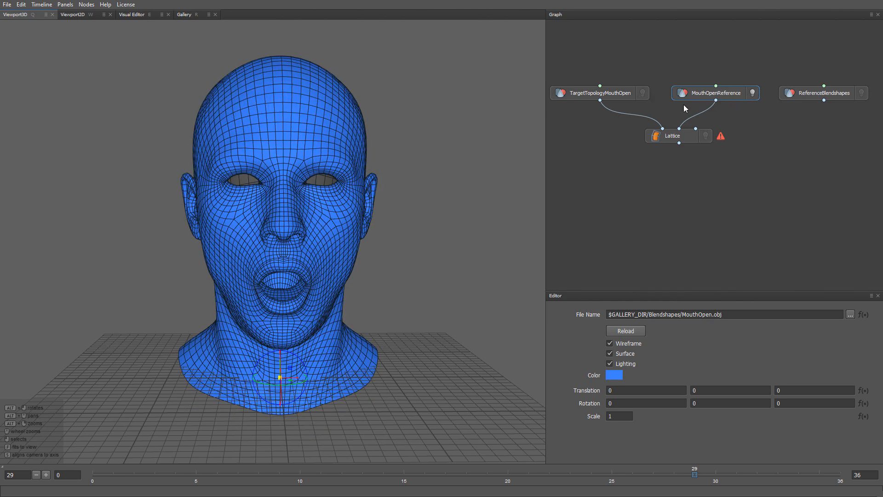
{"action": "left_click", "coordinate": [643, 93]}
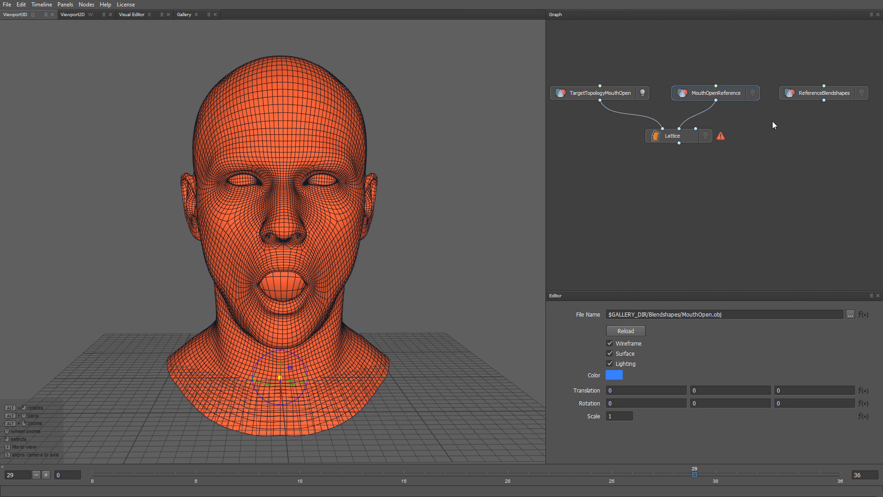
Connect ReferenceBlendshapes to the Lattice's Target deformation input and display only the Lattice result
{"action": "left_click_drag", "start_coordinate": [823, 99], "coordinate": [694, 137]}
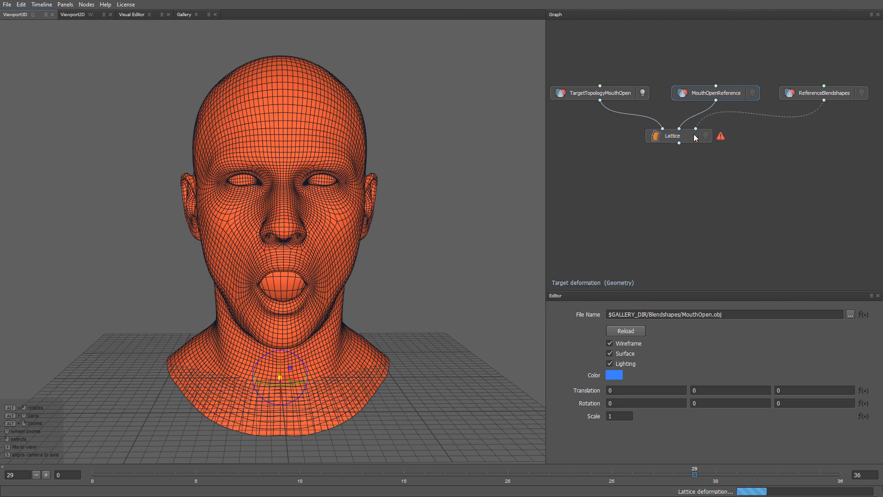
{"action": "left_click", "coordinate": [692, 137]}
{"action": "left_click", "coordinate": [706, 136]}
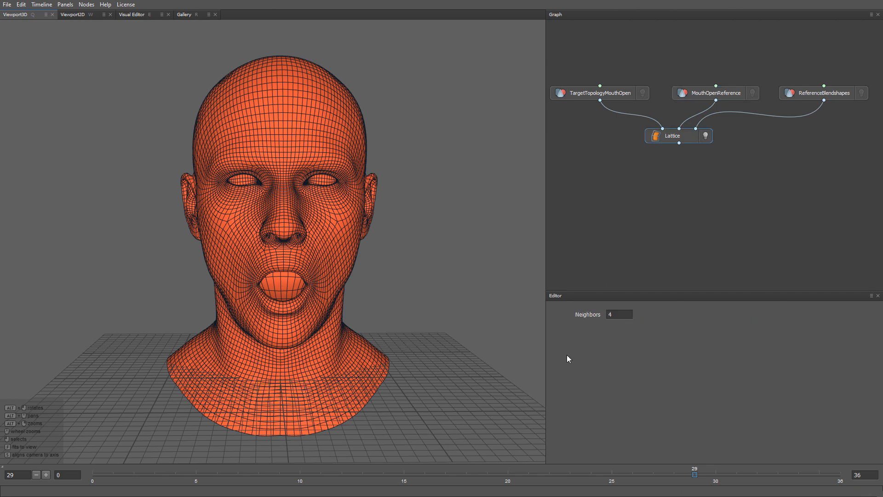
Preview the Lattice result at frames 23 and 24 and set its Neighbors to 30
{"action": "left_click_drag", "start_coordinate": [488, 474], "coordinate": [567, 477]}
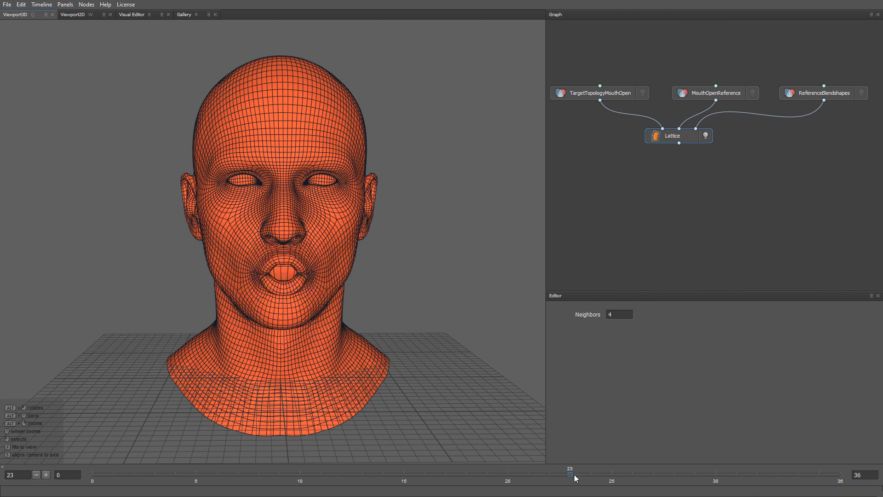
{"action": "left_click", "coordinate": [591, 475]}
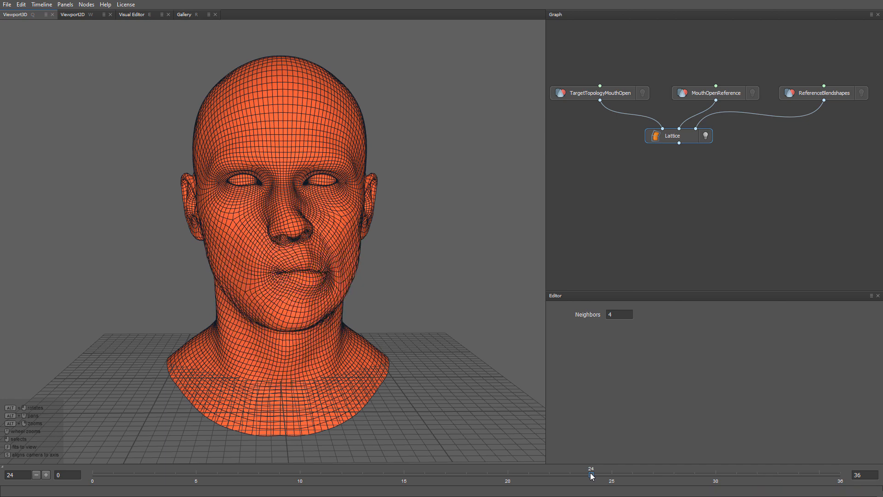
{"action": "double_click", "coordinate": [619, 315]}
{"action": "type", "text": "30"}
{"action": "key", "text": "Return"}
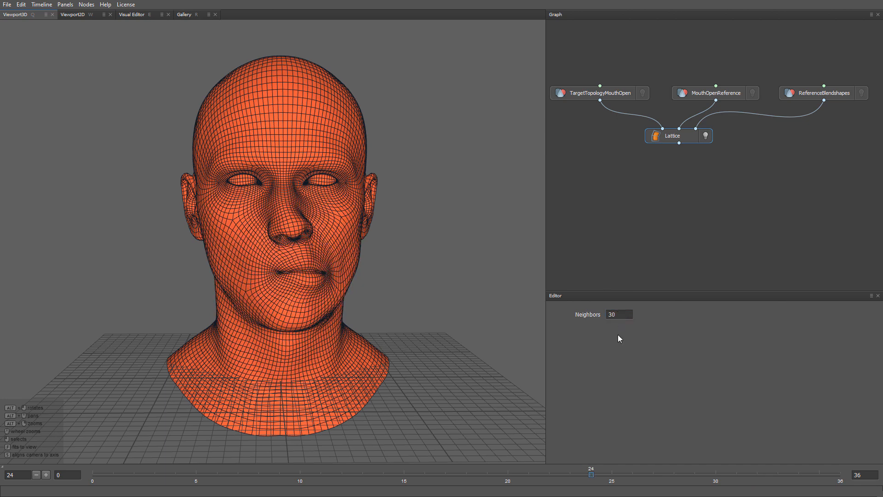
Check the deformed expressions through frame 29 and examine the eye area closely at frame 1
{"action": "left_click", "coordinate": [632, 474]}
{"action": "left_click", "coordinate": [654, 476]}
{"action": "left_click", "coordinate": [696, 479]}
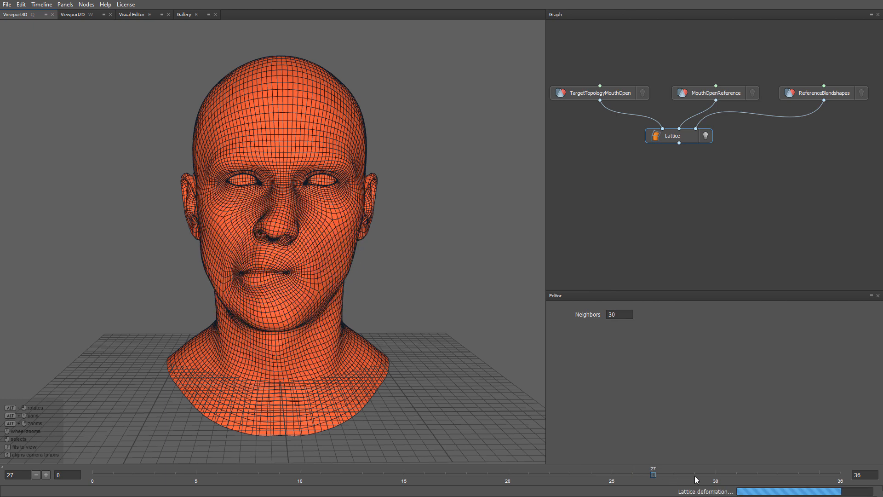
{"action": "left_click", "coordinate": [114, 477]}
{"action": "scroll", "coordinate": [310, 238], "scroll_direction": "up", "scroll_amount": 5}
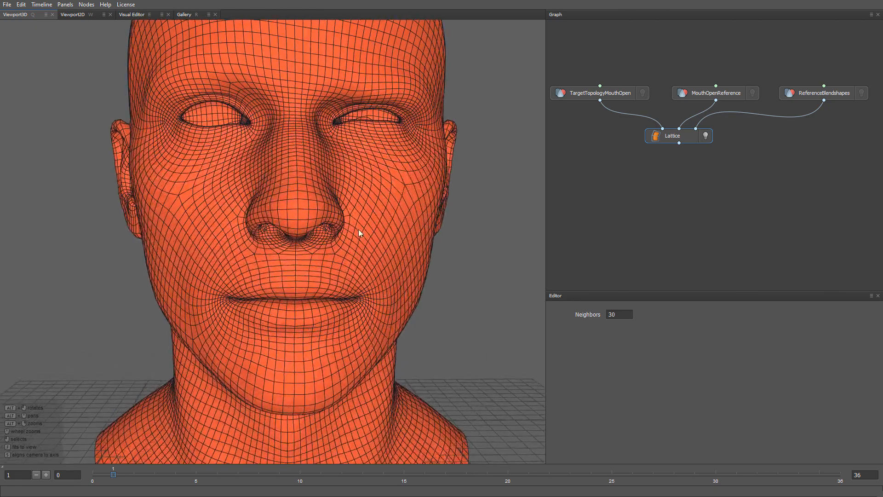
{"action": "middle_click_drag", "start_coordinate": [358, 233], "coordinate": [329, 310], "text": "alt"}
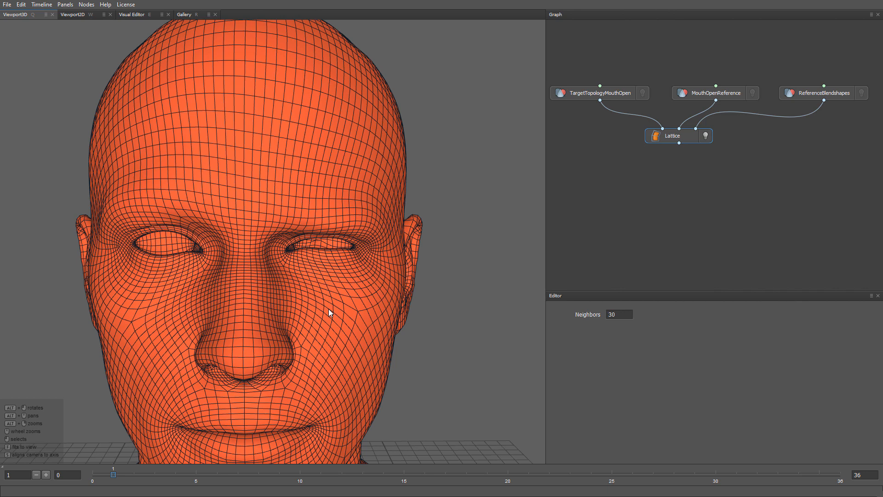
Add a MixGeom node below the Lattice, connecting the Lattice output to its first input and TargetTopologyMouthOpen to its second
{"action": "key", "text": "Tab"}
{"action": "type", "text": "mix"}
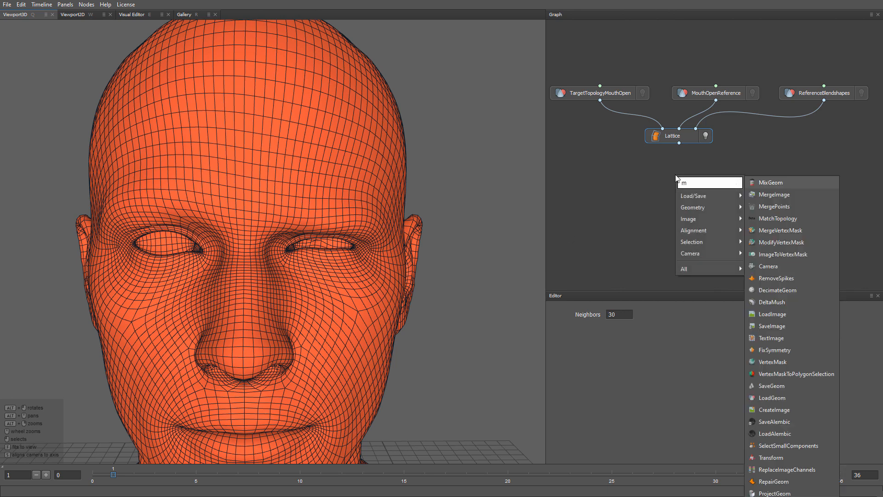
{"action": "key", "text": "Return"}
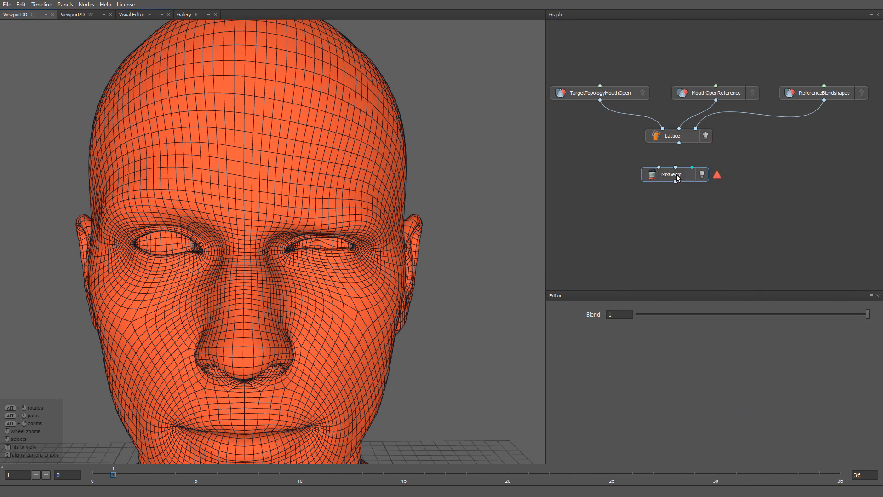
{"action": "left_click_drag", "start_coordinate": [676, 174], "coordinate": [680, 174]}
{"action": "left_click_drag", "start_coordinate": [679, 143], "coordinate": [665, 169]}
{"action": "left_click_drag", "start_coordinate": [600, 100], "coordinate": [680, 169]}
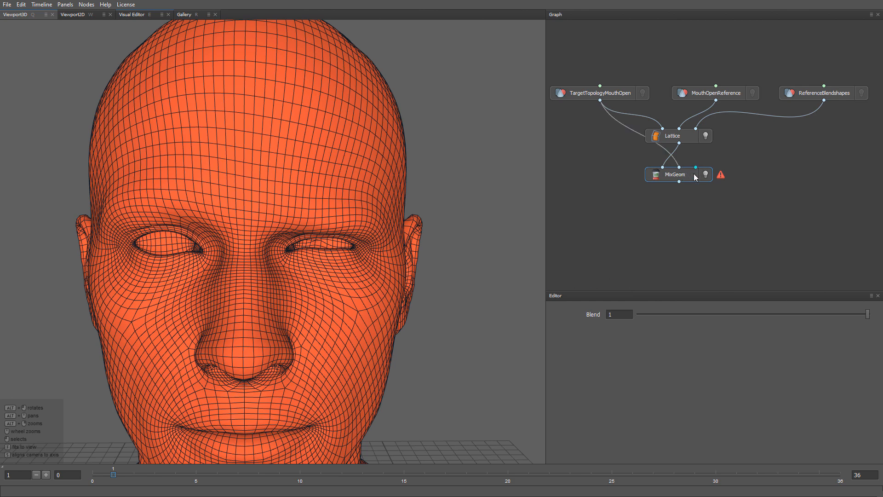
{"action": "left_click_drag", "start_coordinate": [690, 177], "coordinate": [691, 189]}
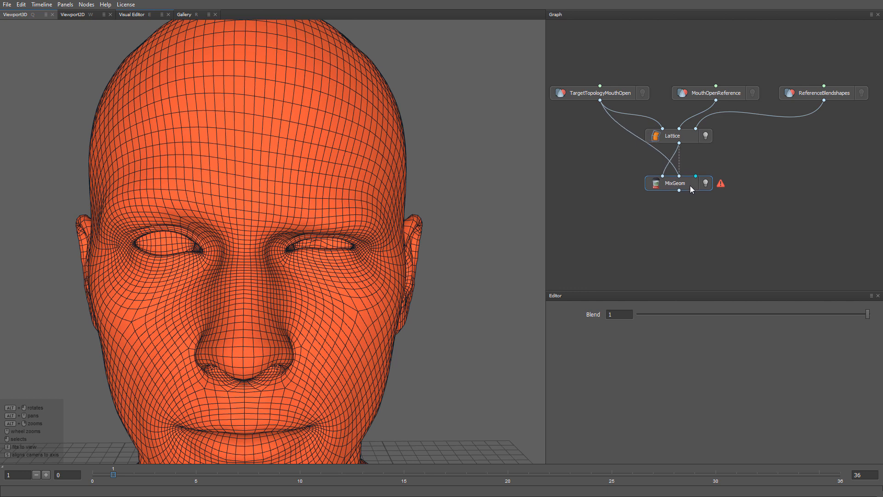
Add a VertexMask node beside MixGeom and connect TargetTopologyMouthOpen to its input
{"action": "key", "text": "Tab"}
{"action": "type", "text": "ver"}
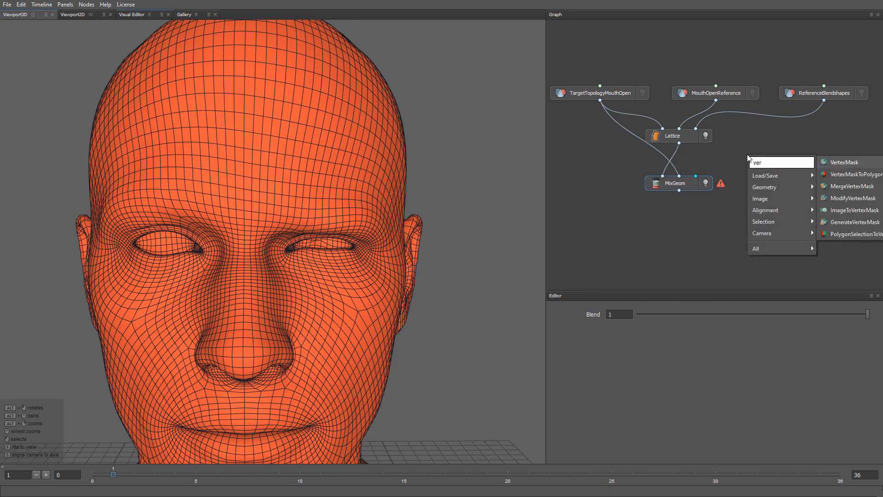
{"action": "key", "text": "Return"}
{"action": "left_click_drag", "start_coordinate": [755, 157], "coordinate": [765, 160]}
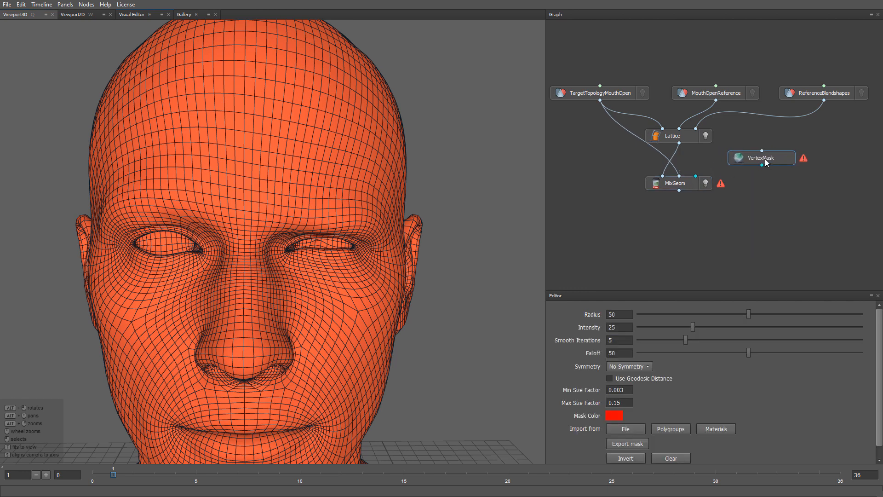
{"action": "left_click_drag", "start_coordinate": [600, 100], "coordinate": [764, 158]}
Set the VertexMask's mask color to white (ffffff) and its symmetry to Topological
{"action": "left_click", "coordinate": [617, 416]}
{"action": "mouse_move", "coordinate": [378, 207]}
{"action": "left_mouse_down"}
{"action": "mouse_move", "coordinate": [355, 188]}
{"action": "mouse_move", "coordinate": [329, 184]}
{"action": "left_mouse_up"}
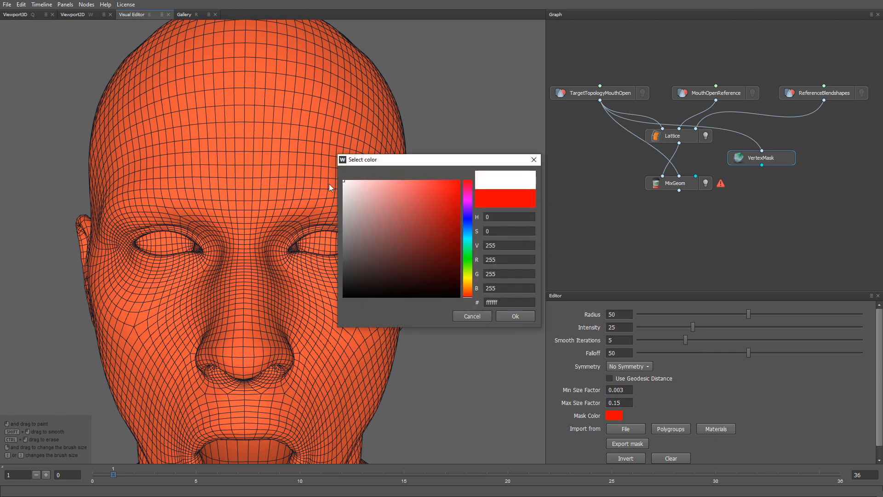
{"action": "left_click", "coordinate": [510, 317]}
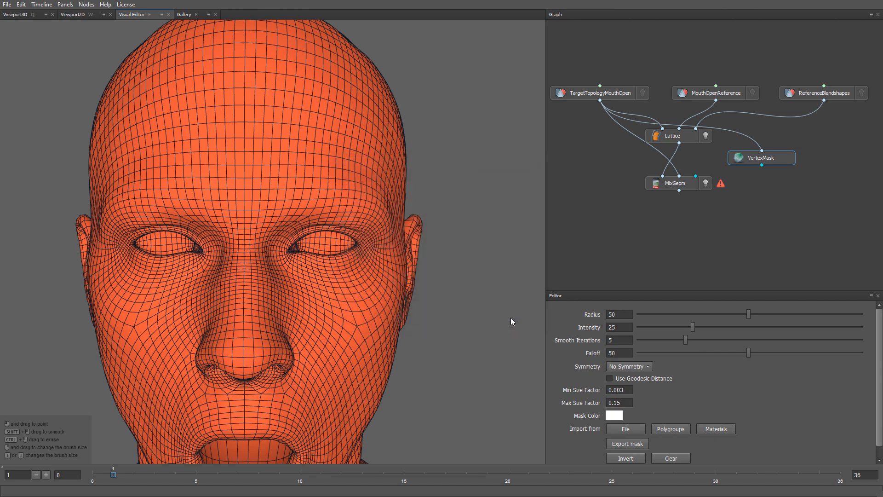
{"action": "left_click", "coordinate": [621, 368]}
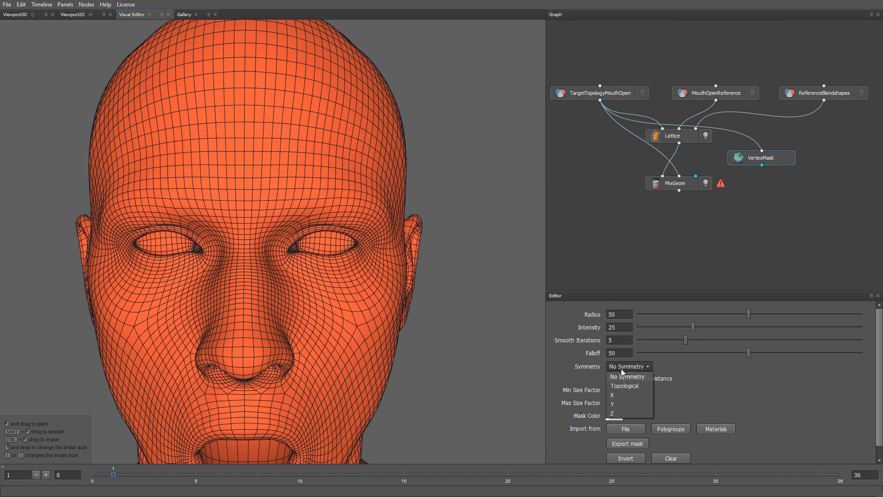
{"action": "left_click", "coordinate": [620, 385]}
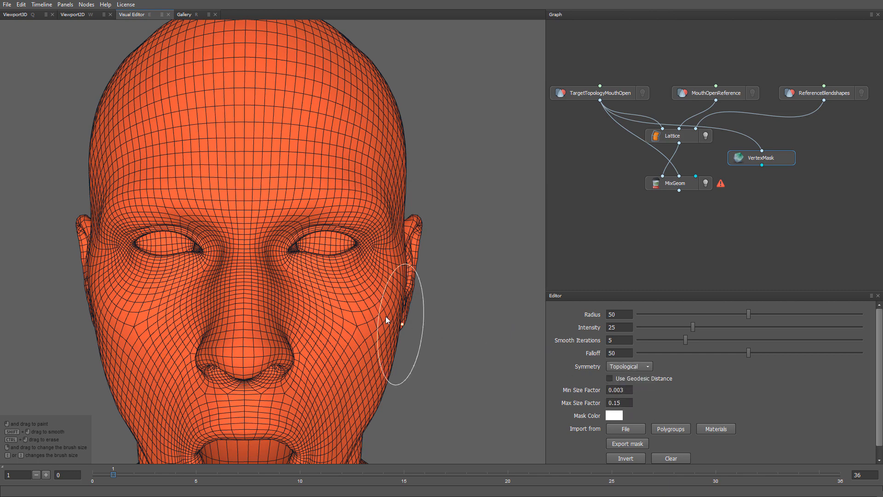
Paint the mask over both eyeballs inside the eyelids, reducing the brush radius to 11
{"action": "right_click_drag", "start_coordinate": [334, 272], "coordinate": [350, 391], "text": "alt"}
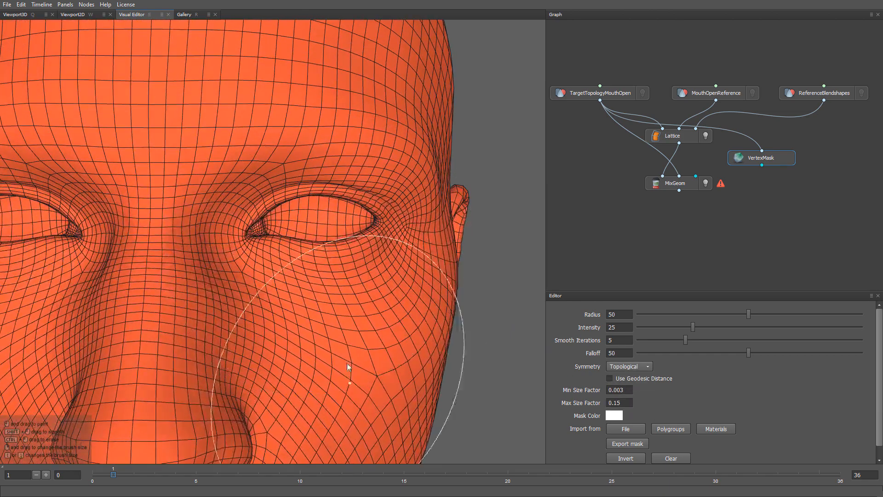
{"action": "right_click_drag", "start_coordinate": [321, 254], "coordinate": [321, 224]}
{"action": "key", "text": "bracketleft"}
{"action": "key", "text": "bracketleft"}
{"action": "key", "text": "bracketleft"}
{"action": "key", "text": "bracketleft"}
{"action": "key", "text": "bracketleft"}
{"action": "key", "text": "bracketleft"}
{"action": "key", "text": "bracketleft"}
{"action": "key", "text": "bracketleft"}
{"action": "key", "text": "bracketleft"}
{"action": "key", "text": "bracketleft"}
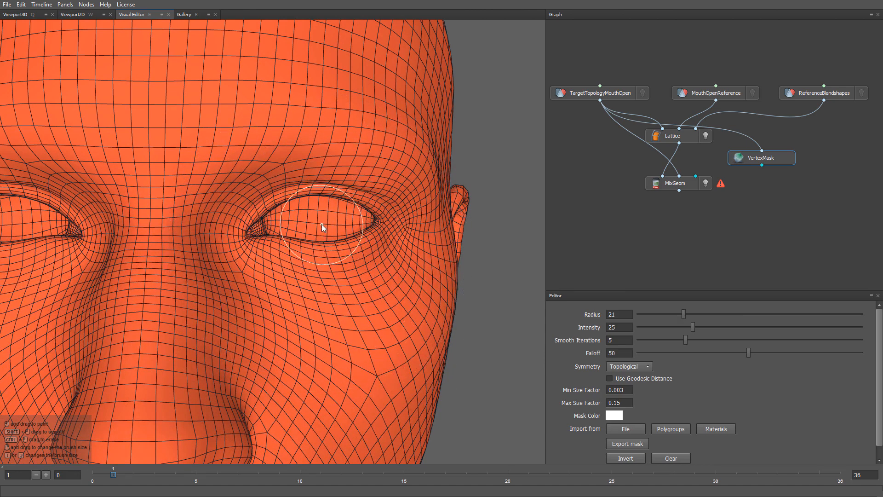
{"action": "mouse_move", "coordinate": [320, 222]}
{"action": "left_mouse_down"}
{"action": "mouse_move", "coordinate": [283, 221]}
{"action": "mouse_move", "coordinate": [359, 223]}
{"action": "mouse_move", "coordinate": [346, 226]}
{"action": "mouse_move", "coordinate": [329, 195]}
{"action": "mouse_move", "coordinate": [362, 208]}
{"action": "mouse_move", "coordinate": [281, 214]}
{"action": "mouse_move", "coordinate": [309, 207]}
{"action": "mouse_move", "coordinate": [310, 237]}
{"action": "mouse_move", "coordinate": [287, 235]}
{"action": "mouse_move", "coordinate": [367, 224]}
{"action": "mouse_move", "coordinate": [311, 234]}
{"action": "mouse_move", "coordinate": [319, 244]}
{"action": "left_mouse_up"}
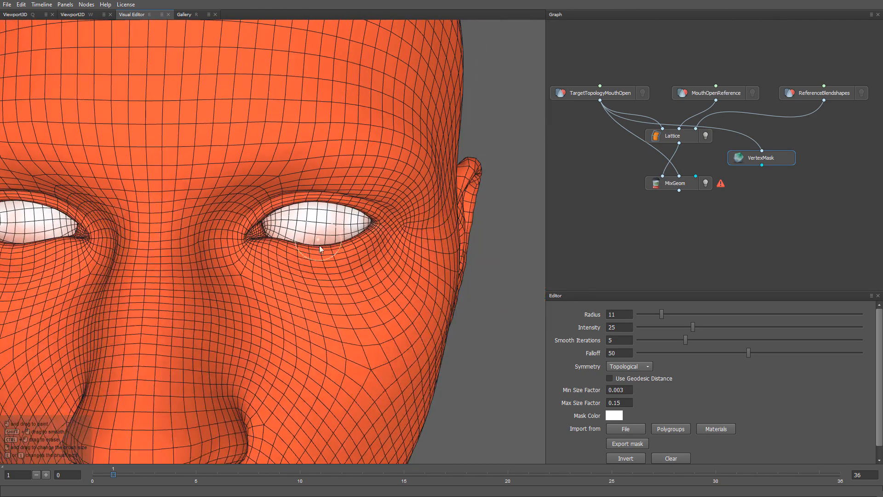
{"action": "right_click_drag", "start_coordinate": [344, 332], "coordinate": [306, 212], "text": "alt"}
{"action": "right_click_drag", "start_coordinate": [367, 376], "coordinate": [352, 336], "text": "alt"}
{"action": "middle_click_drag", "start_coordinate": [364, 369], "coordinate": [367, 280], "text": "alt"}
{"action": "left_click_drag", "start_coordinate": [368, 278], "coordinate": [422, 292], "text": "alt"}
Connect the VertexMask output to MixGeom's mask input and compare the Lattice and MixGeom results, leaving only MixGeom displayed
{"action": "left_click_drag", "start_coordinate": [761, 165], "coordinate": [696, 175]}
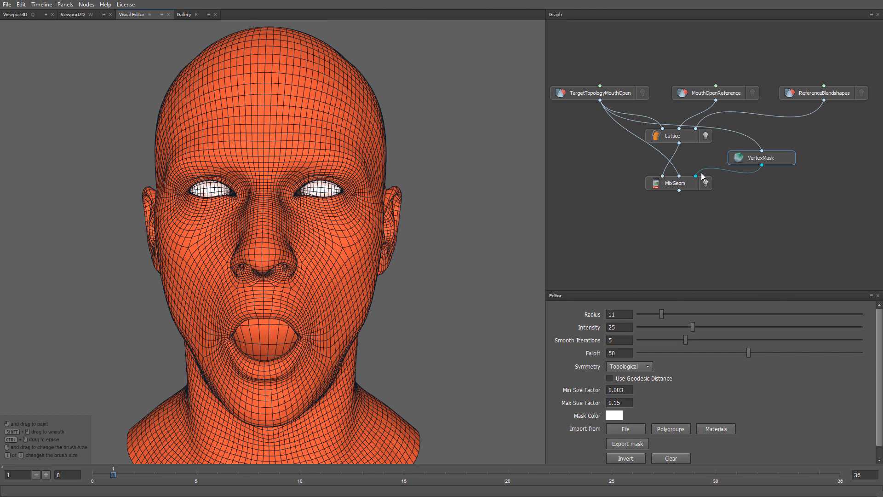
{"action": "left_click", "coordinate": [706, 136]}
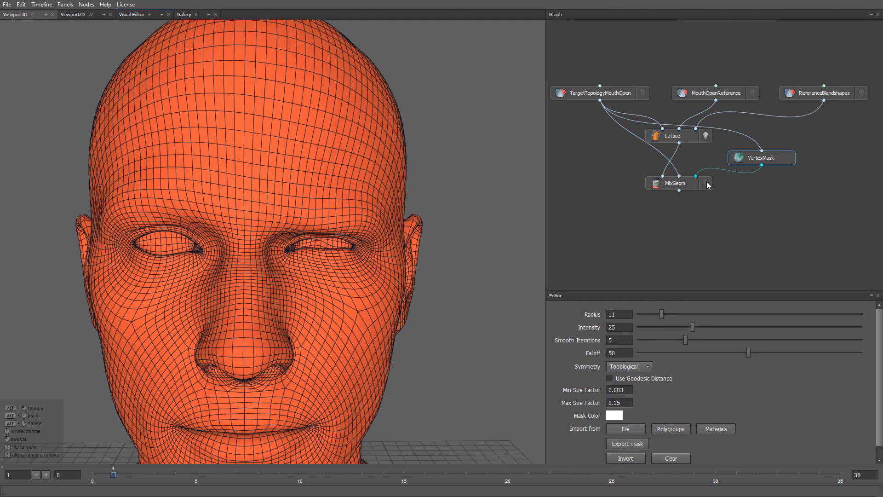
{"action": "left_click", "coordinate": [706, 183]}
{"action": "left_click", "coordinate": [705, 136]}
{"action": "left_click", "coordinate": [707, 183]}
{"action": "right_click_drag", "start_coordinate": [440, 347], "coordinate": [421, 266], "text": "alt"}
{"action": "middle_click_drag", "start_coordinate": [415, 323], "coordinate": [435, 271], "text": "alt"}
Check the masked expressions at frames 9 and 5, comparing frame 9 with the ReferenceBlendshapes mesh
{"action": "mouse_move", "coordinate": [672, 475]}
{"action": "left_mouse_down"}
{"action": "mouse_move", "coordinate": [799, 476]}
{"action": "mouse_move", "coordinate": [280, 475]}
{"action": "left_mouse_up"}
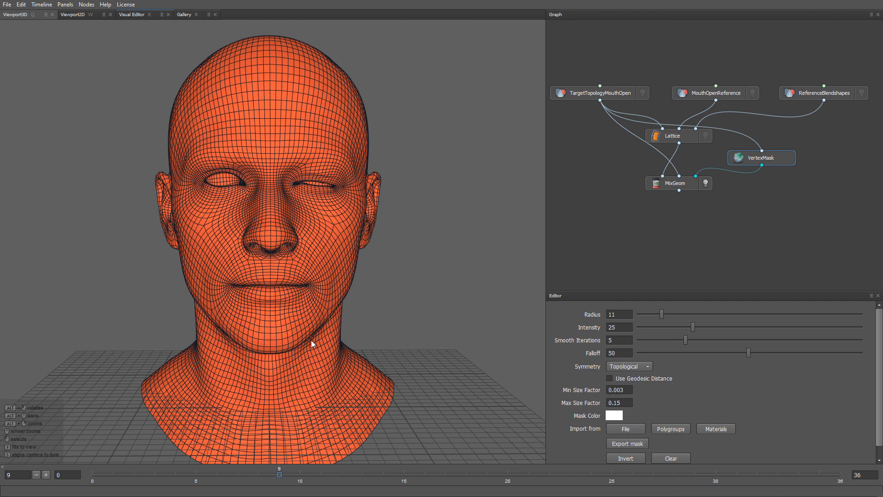
{"action": "right_click_drag", "start_coordinate": [311, 333], "coordinate": [312, 356], "text": "alt"}
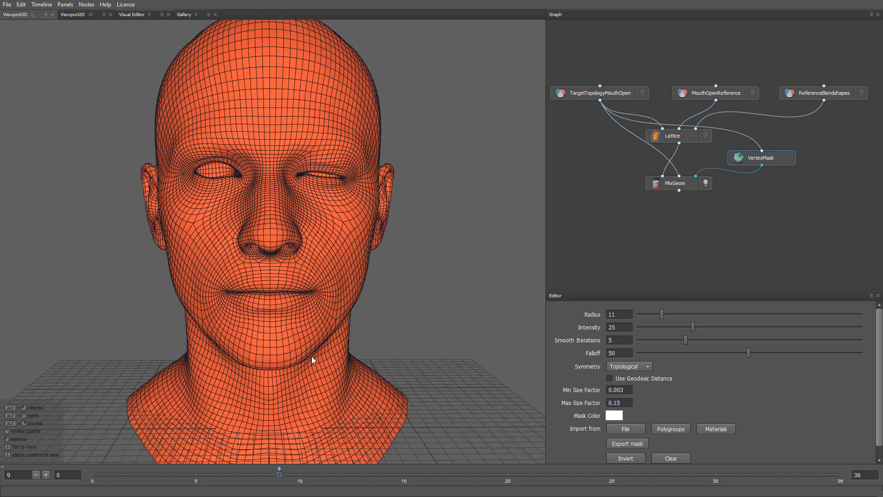
{"action": "left_click", "coordinate": [861, 93]}
{"action": "left_click", "coordinate": [707, 183]}
{"action": "left_click", "coordinate": [861, 94]}
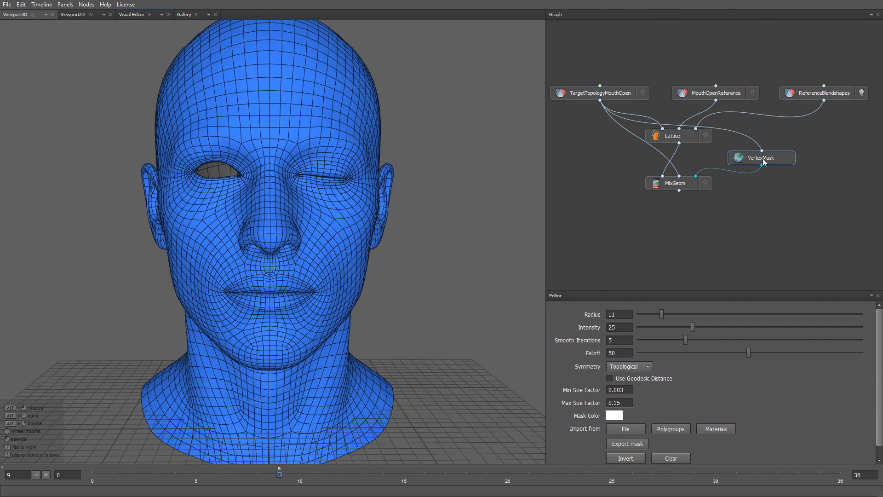
{"action": "left_click", "coordinate": [706, 183]}
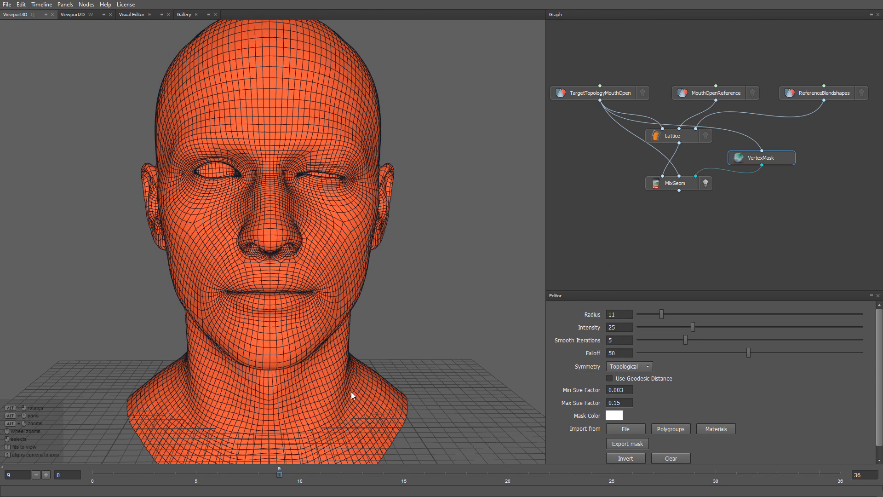
{"action": "left_click", "coordinate": [196, 475]}
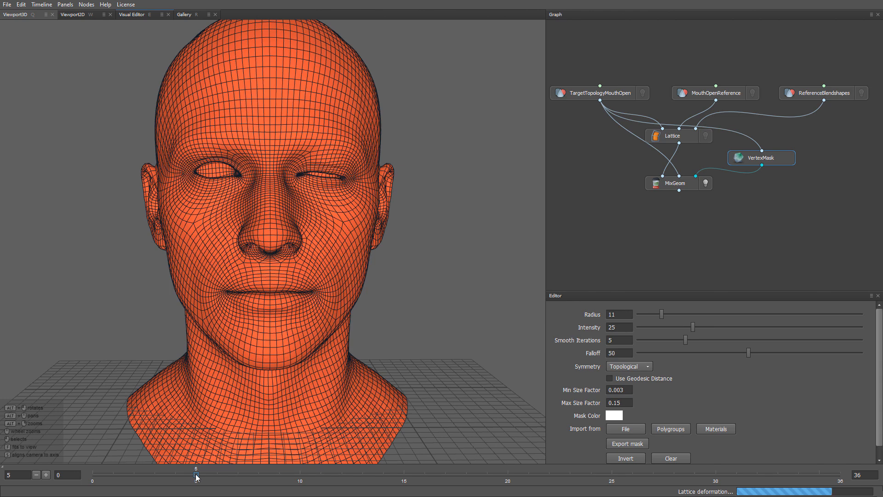
{"action": "right_click_drag", "start_coordinate": [390, 422], "coordinate": [380, 394], "text": "alt"}
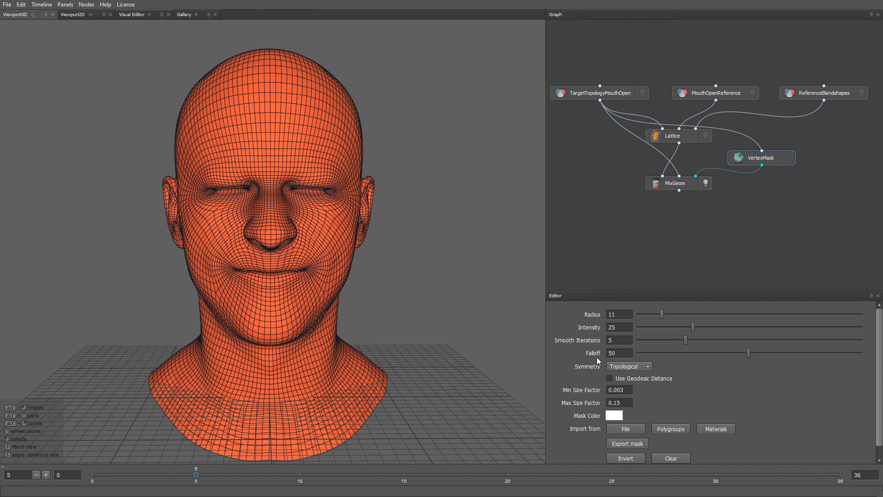
Add a SaveGeom node below MixGeom and connect it to the MixGeom output
{"action": "key", "text": "Tab"}
{"action": "type", "text": "sa"}
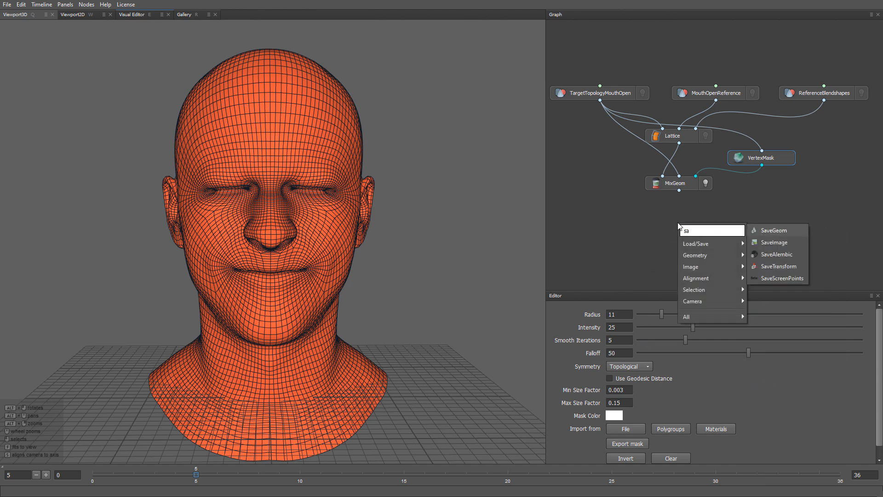
{"action": "key", "text": "Return"}
{"action": "mouse_move", "coordinate": [677, 220]}
{"action": "left_mouse_down"}
{"action": "mouse_move", "coordinate": [679, 206]}
{"action": "mouse_move", "coordinate": [680, 217]}
{"action": "left_mouse_up"}
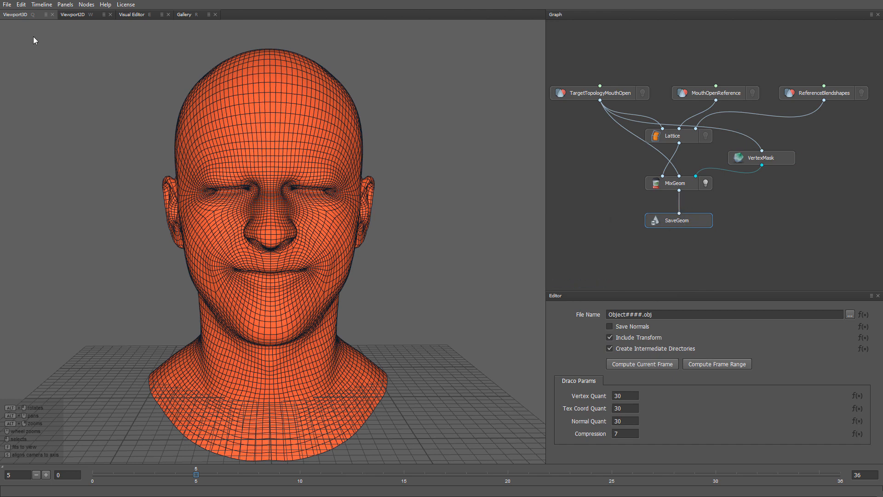
Save the project as ConvertingBlendshapeTopology in the ConvertingBlendshapesToDiffernetTopology folder
{"action": "left_click", "coordinate": [7, 8]}
{"action": "left_click", "coordinate": [17, 68]}
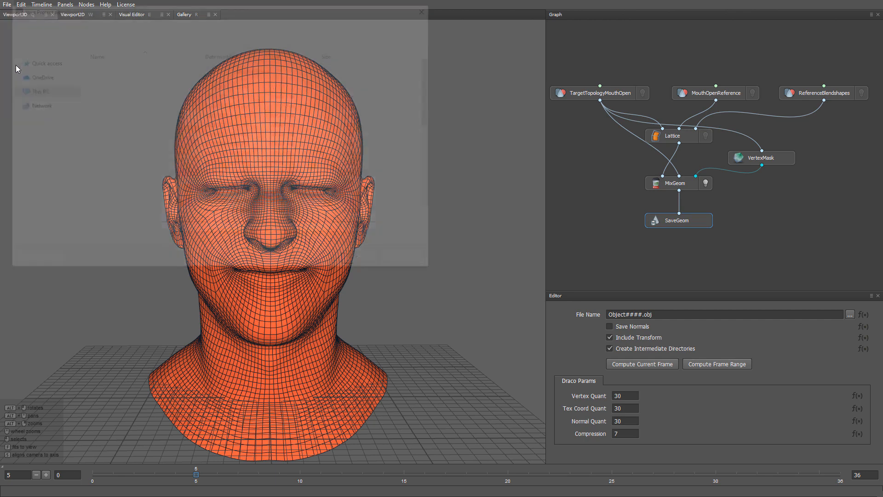
{"action": "left_click", "coordinate": [46, 116]}
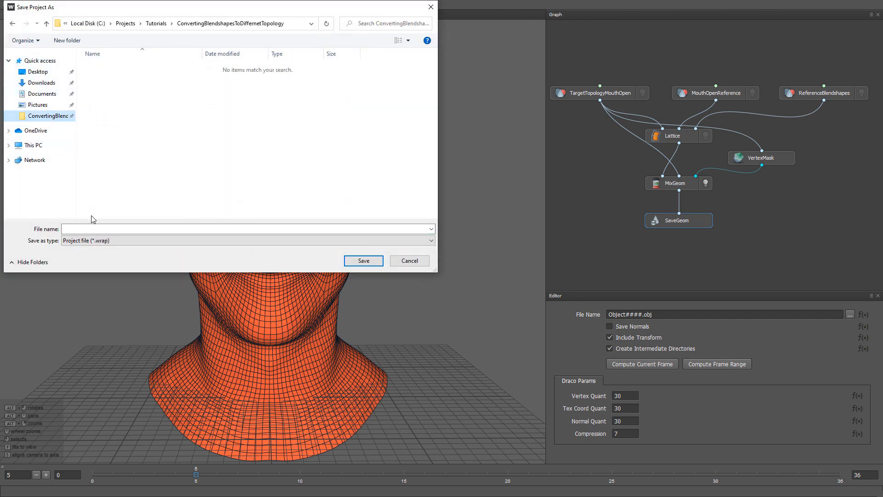
{"action": "left_click", "coordinate": [93, 227]}
{"action": "type", "text": "ConvertingBlen"}
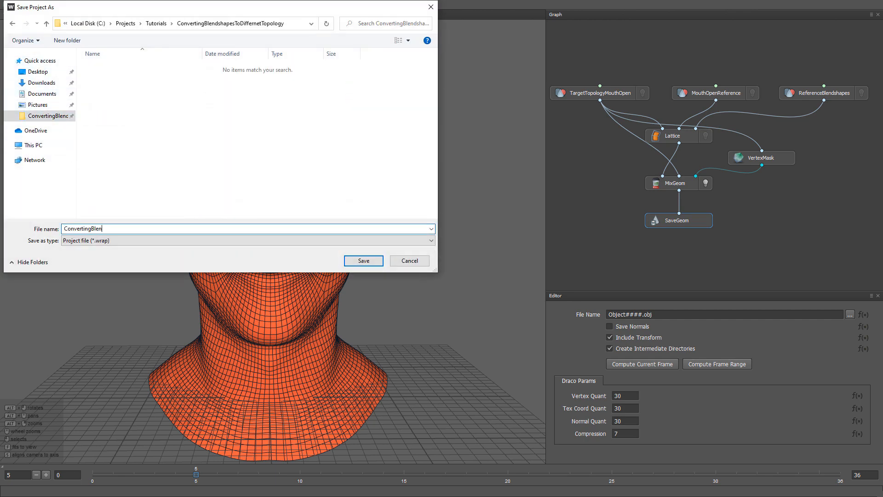
{"action": "type", "text": "dshapeTopology"}
{"action": "key", "text": "Return"}
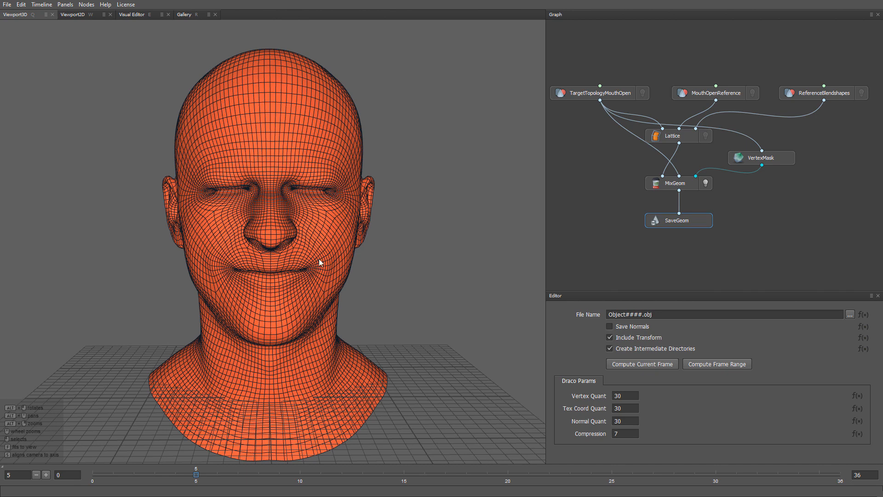
Enter nodeParamValue("ReferenceBlendshapes", "fileName") as the Python expression for SaveGeom's file name and run it
{"action": "left_click", "coordinate": [863, 315]}
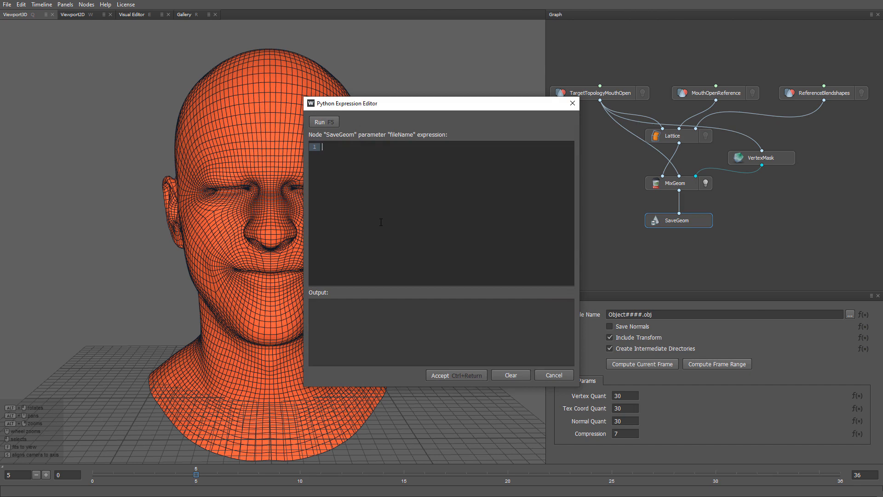
{"action": "type", "text": "nodeParamValue"}
{"action": "type", "text": "(\"\")"}
{"action": "type", "text": "ReferenceBlendshape"}
{"action": "type", "text": "s\""}
{"action": "type", "text": ","}
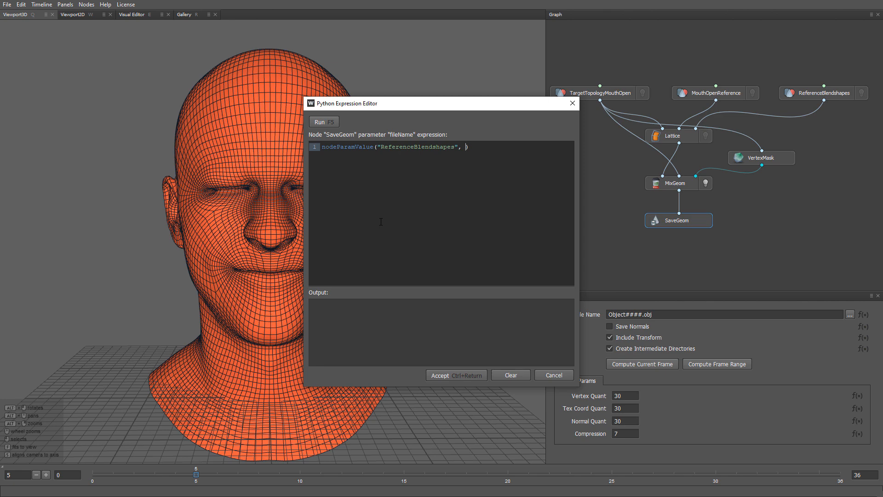
{"action": "type", "text": " \"fileName"}
{"action": "key", "text": "F5"}
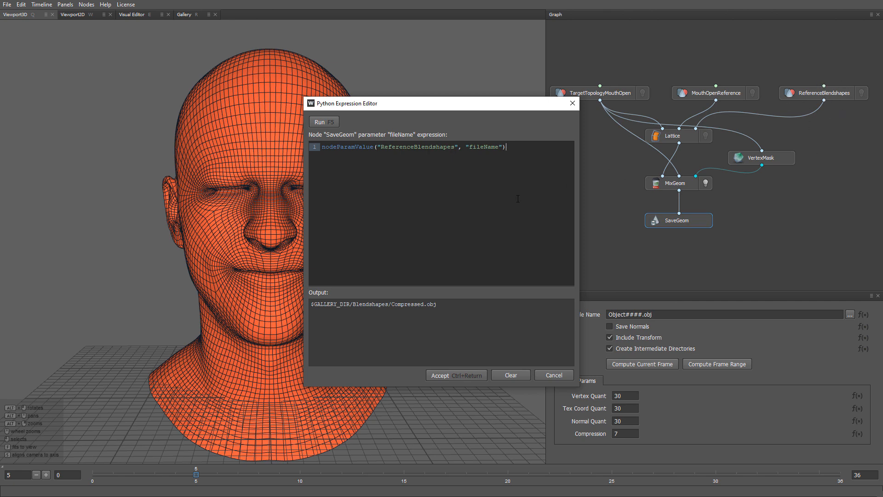
Assign the expression's value to a variable named fileName and add import os on the line above it
{"action": "type", "text": "fileName ="}
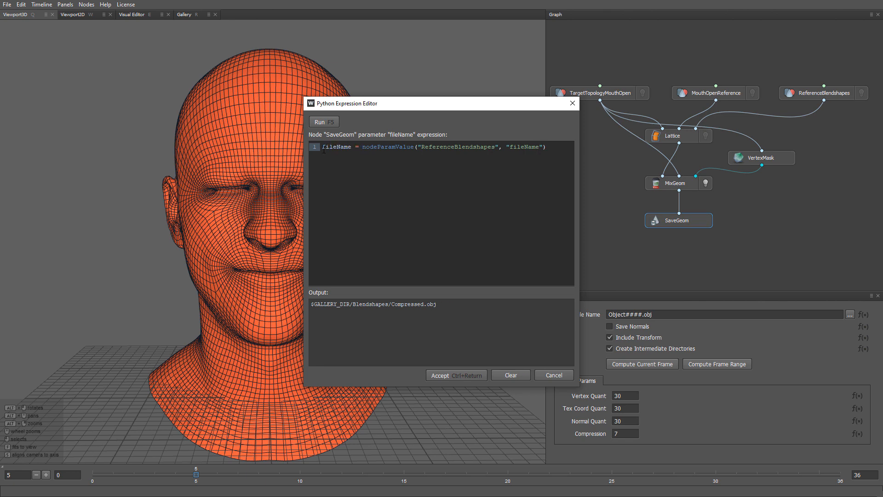
{"action": "key", "text": "Return"}
{"action": "key", "text": "Up"}
{"action": "type", "text": "i"}
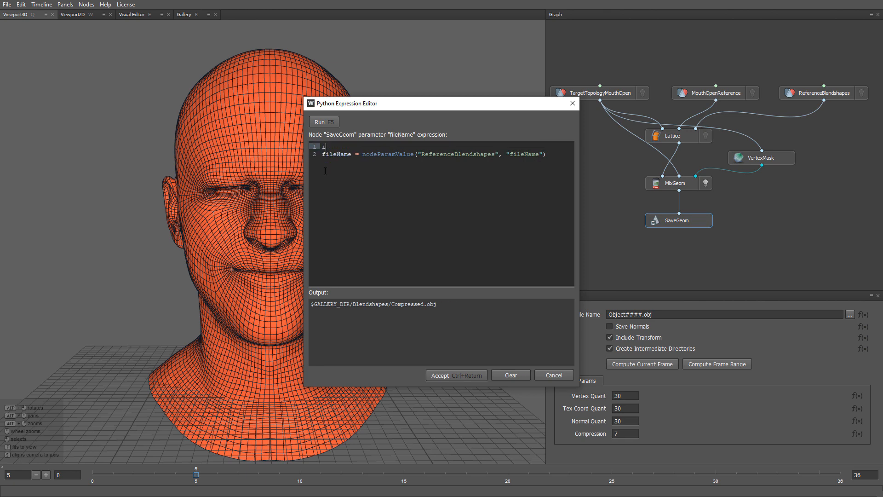
{"action": "type", "text": "mport os"}
Add the line return "$PROJECT_DIR/ConvertedBlendshapes/" + os.path.basename(fileName), then run and accept the expression
{"action": "left_click", "coordinate": [555, 157]}
{"action": "key", "text": "Return"}
{"action": "type", "text": "return \"$PROJECT_DIR"}
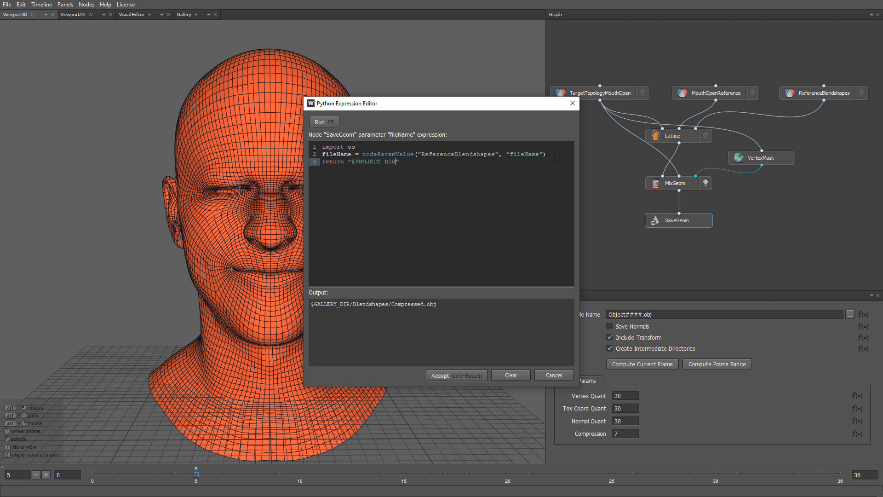
{"action": "type", "text": "/ConvertedBlendshapes/"}
{"action": "type", "text": " + os.path.basename(fileNa"}
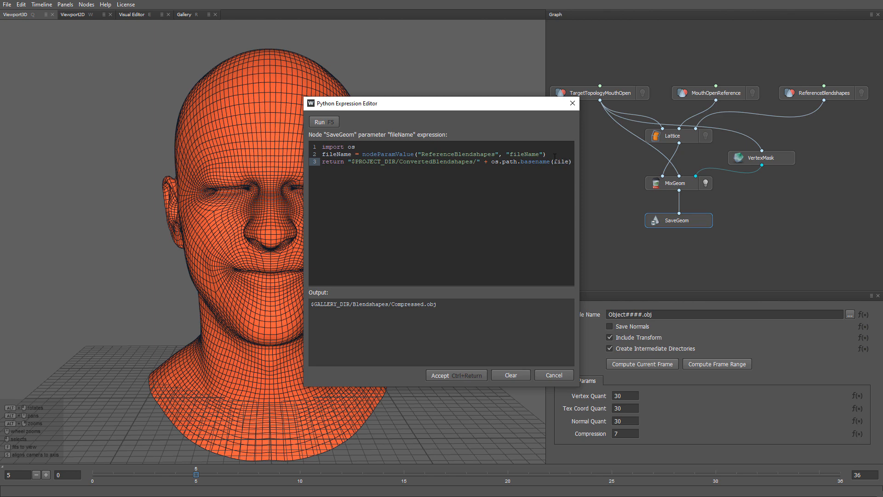
{"action": "type", "text": "me"}
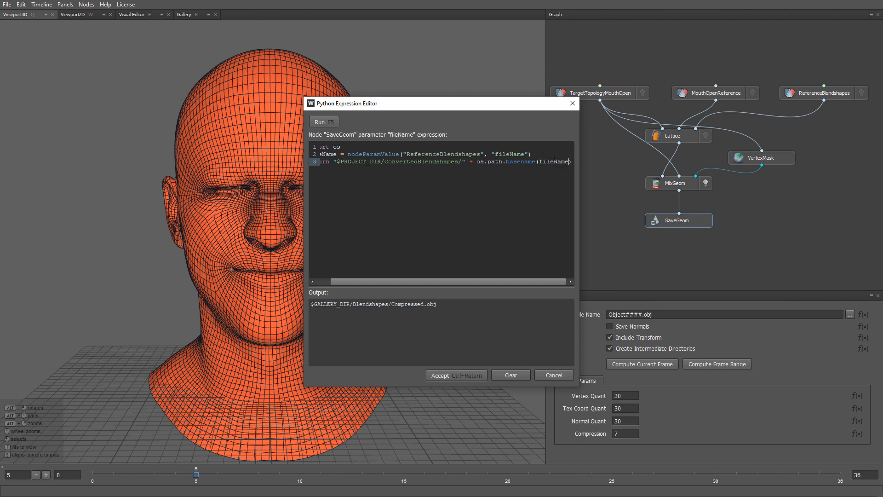
{"action": "key", "text": "F5"}
{"action": "left_click", "coordinate": [453, 376]}
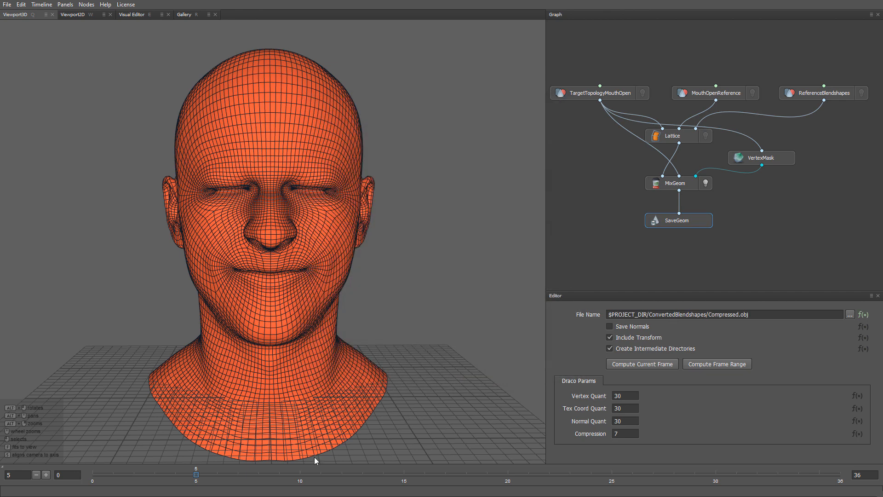
Check the output file name at frames 10 and 23, then compute frames 0 to 36 with a process count of 15
{"action": "left_click_drag", "start_coordinate": [257, 473], "coordinate": [300, 477]}
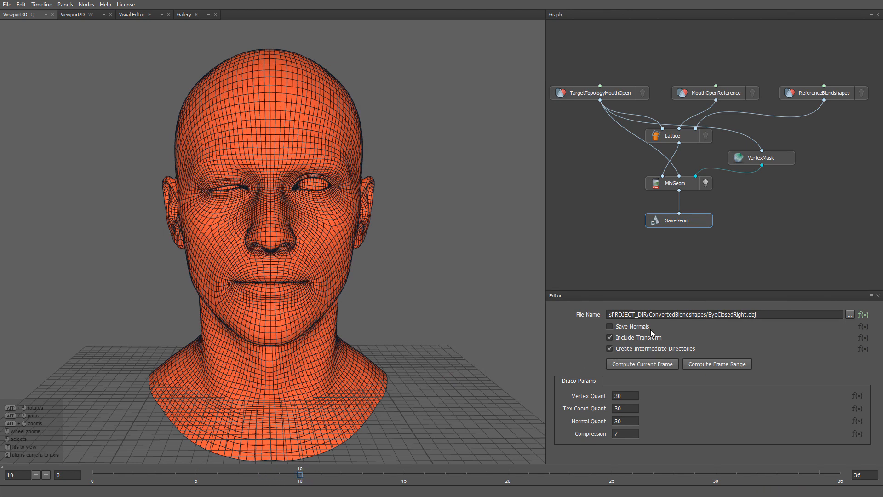
{"action": "left_click_drag", "start_coordinate": [410, 473], "coordinate": [572, 477]}
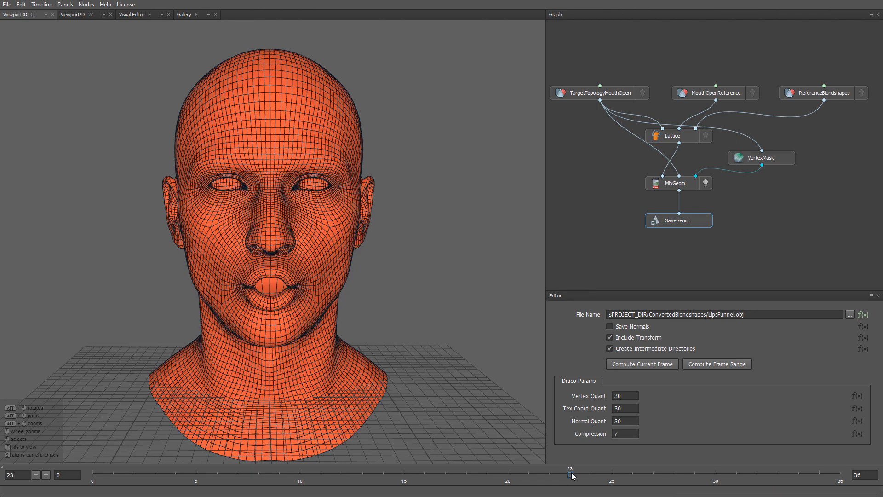
{"action": "left_click", "coordinate": [700, 365]}
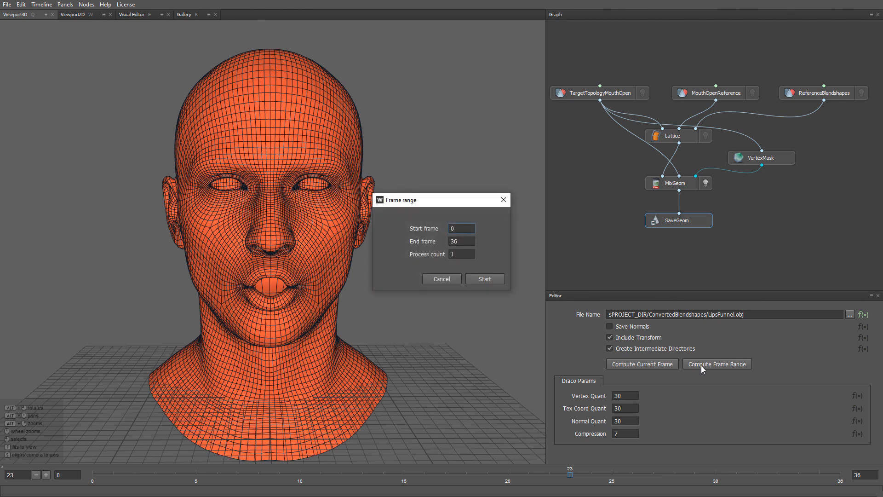
{"action": "double_click", "coordinate": [459, 259]}
{"action": "type", "text": "15"}
{"action": "left_click", "coordinate": [477, 279]}
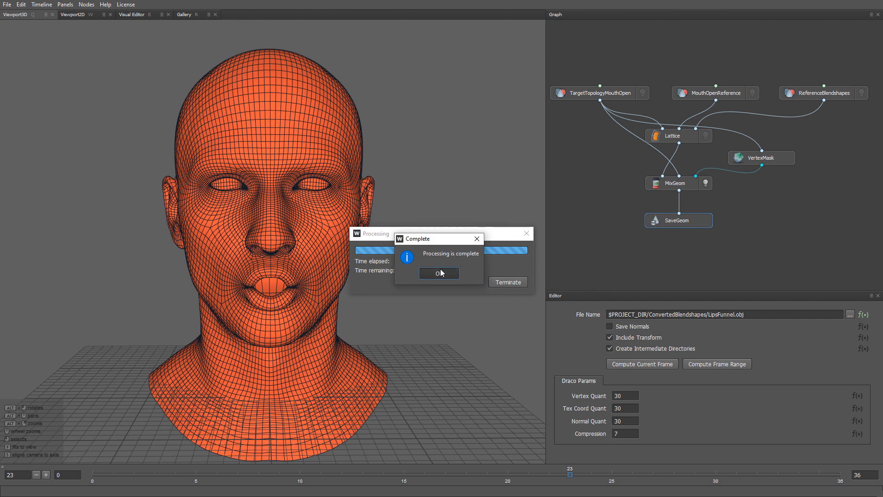
{"action": "left_click", "coordinate": [439, 273]}
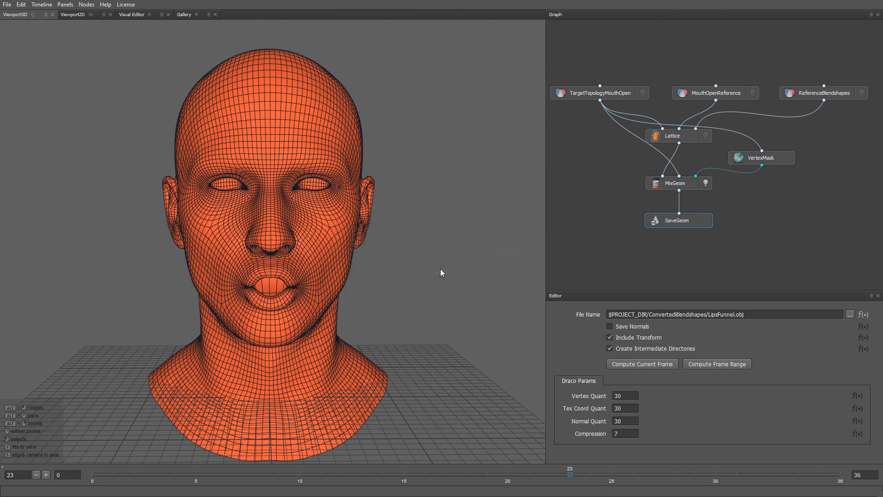
Switch to File Explorer, review the exported OBJ files in the ConvertedBlendshapes folder, and close the window
{"action": "key", "text": "alt+Tab"}
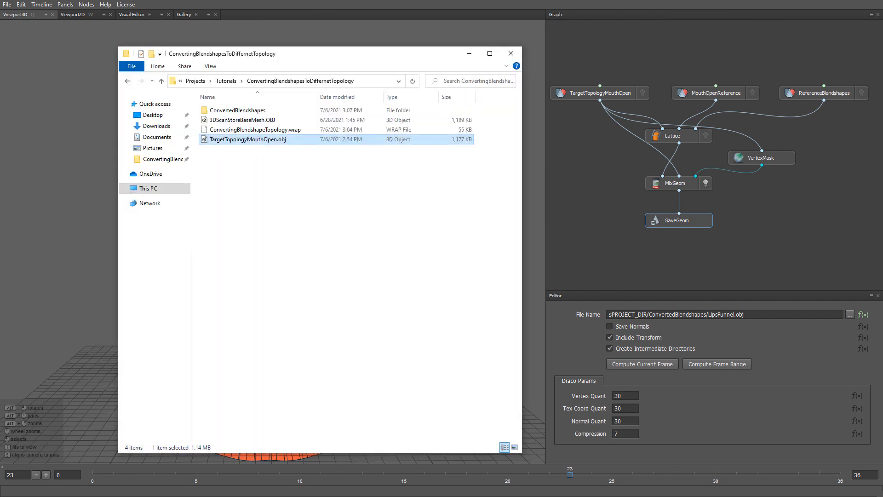
{"action": "double_click", "coordinate": [251, 113]}
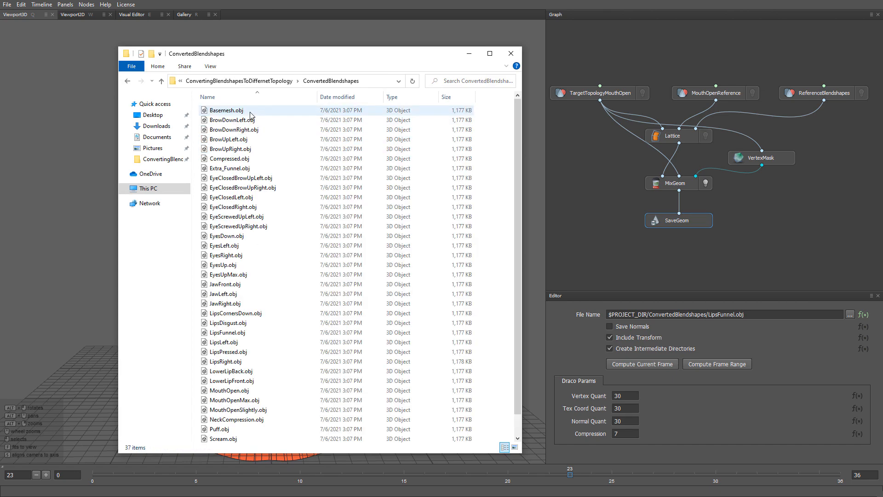
{"action": "scroll", "coordinate": [299, 197], "scroll_direction": "down", "scroll_amount": 1}
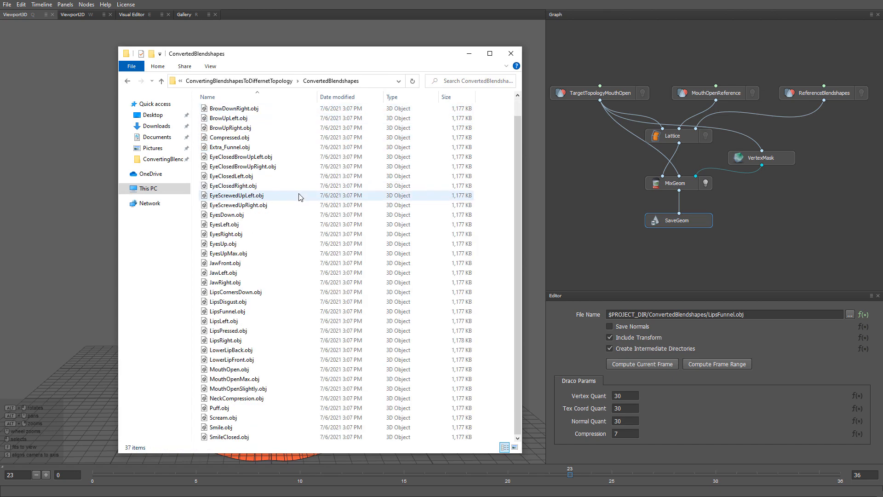
{"action": "scroll", "coordinate": [304, 290], "scroll_direction": "up", "scroll_amount": 1}
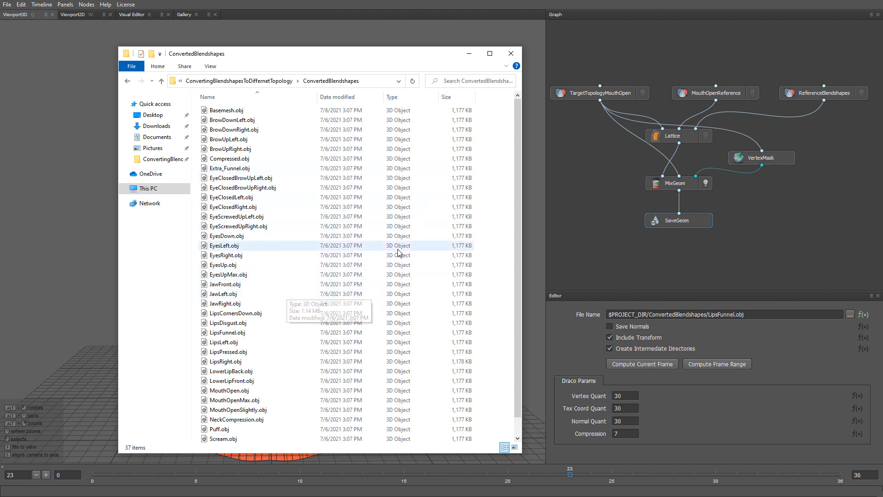
{"action": "left_click", "coordinate": [509, 54]}
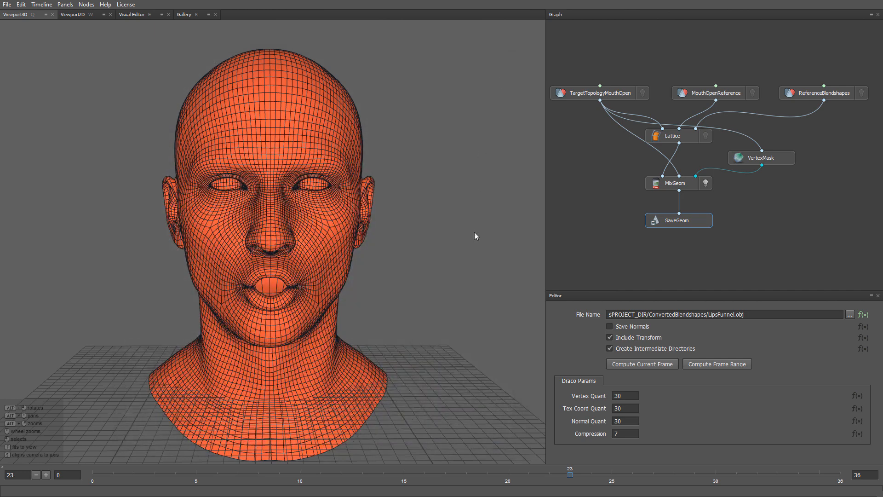